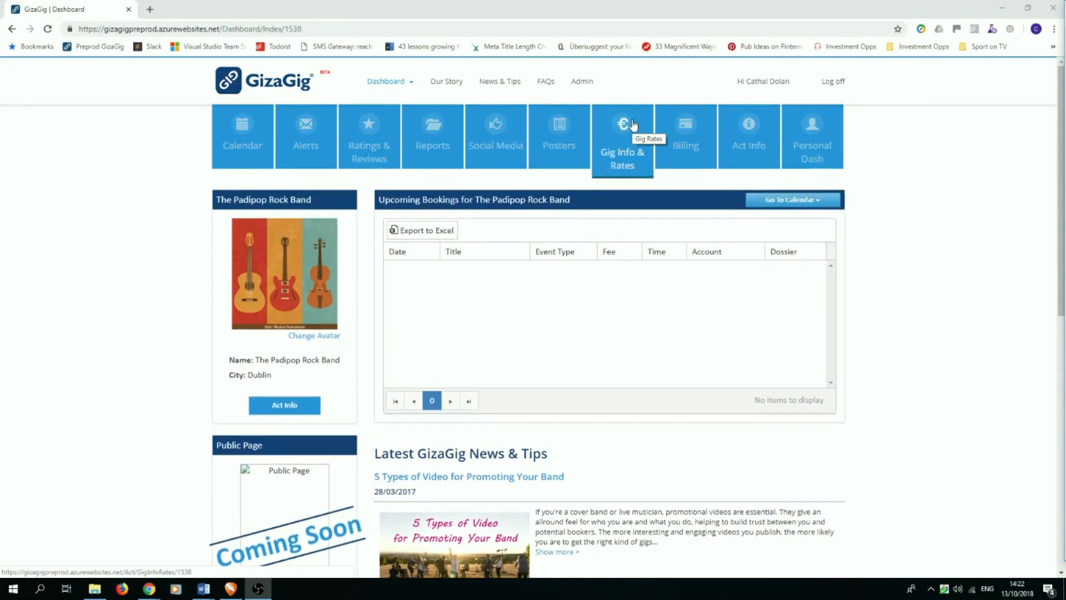
Step: Open The Essentials in the band's Gig Info & Rates and answer Yes to providing your own P.A
left_click(633, 124)
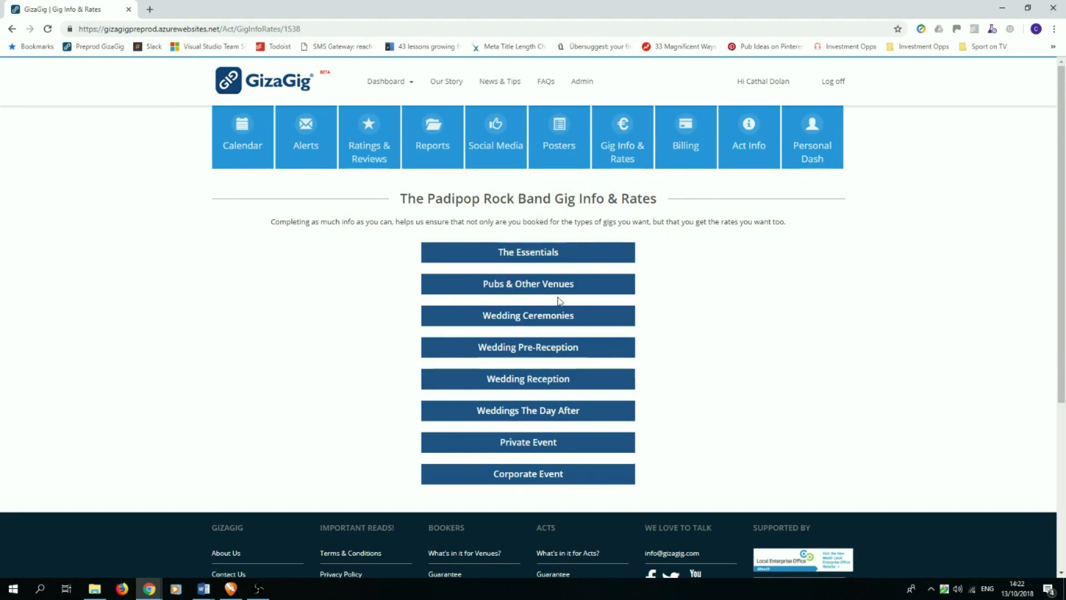
left_click(536, 256)
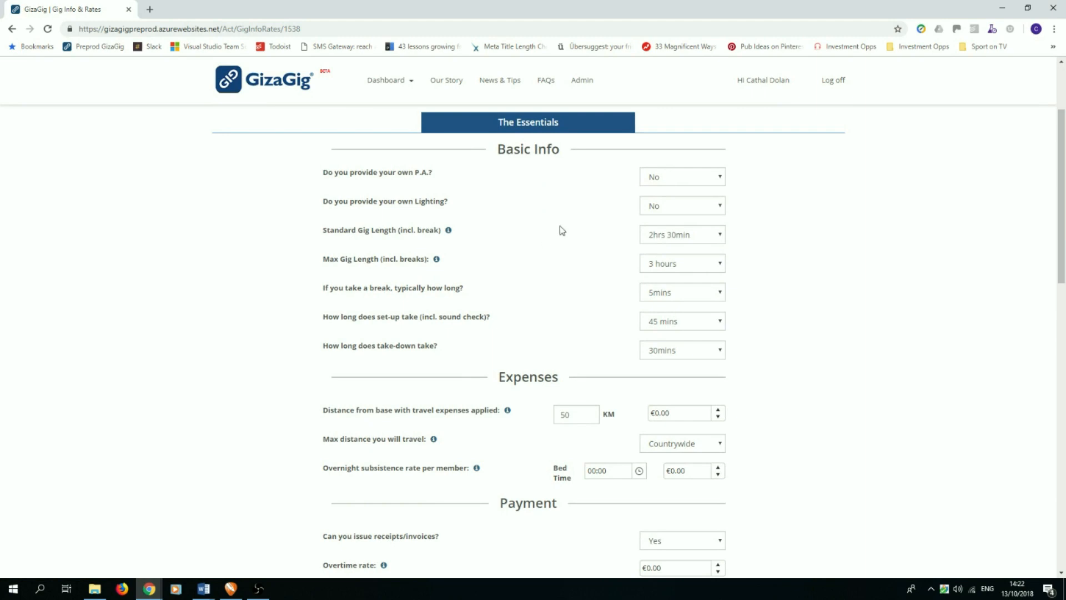
left_click(667, 179)
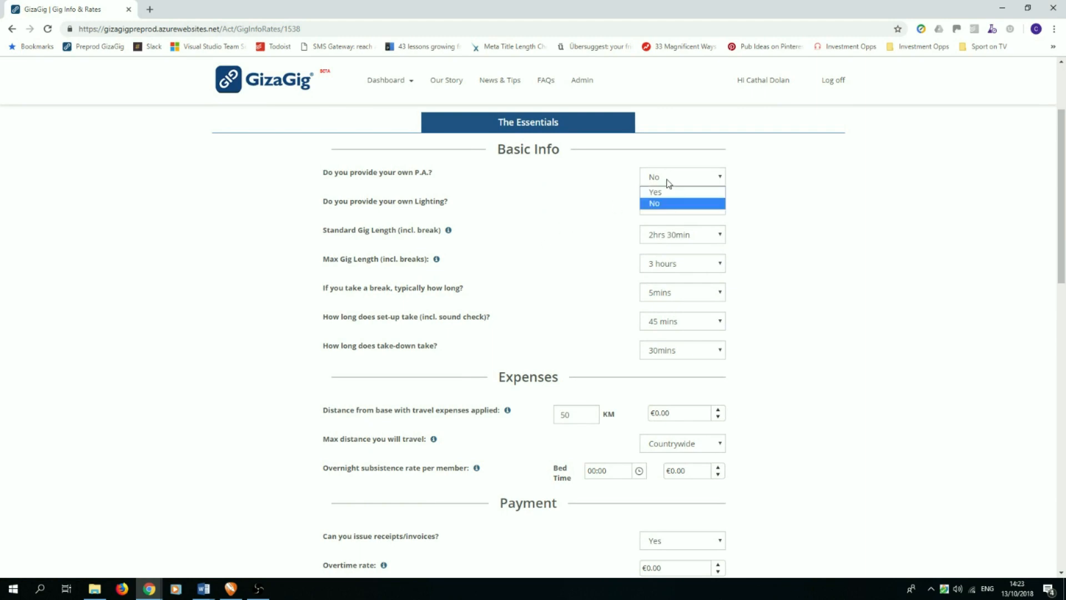
left_click(668, 192)
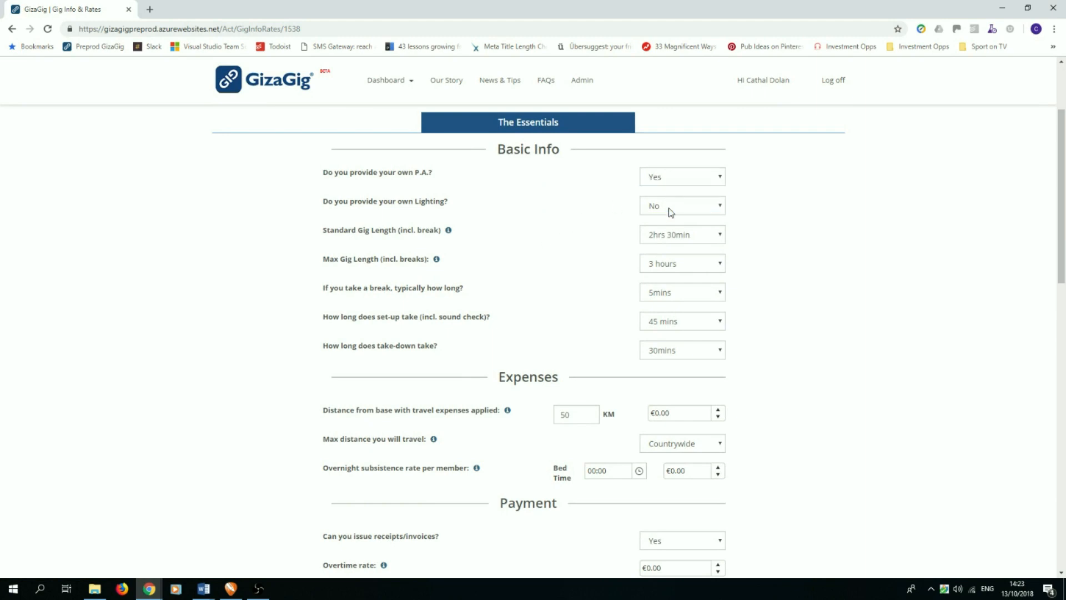
Step: Set the standard gig length to 2hrs and the typical break length to 15min in Basic Info
left_click(683, 240)
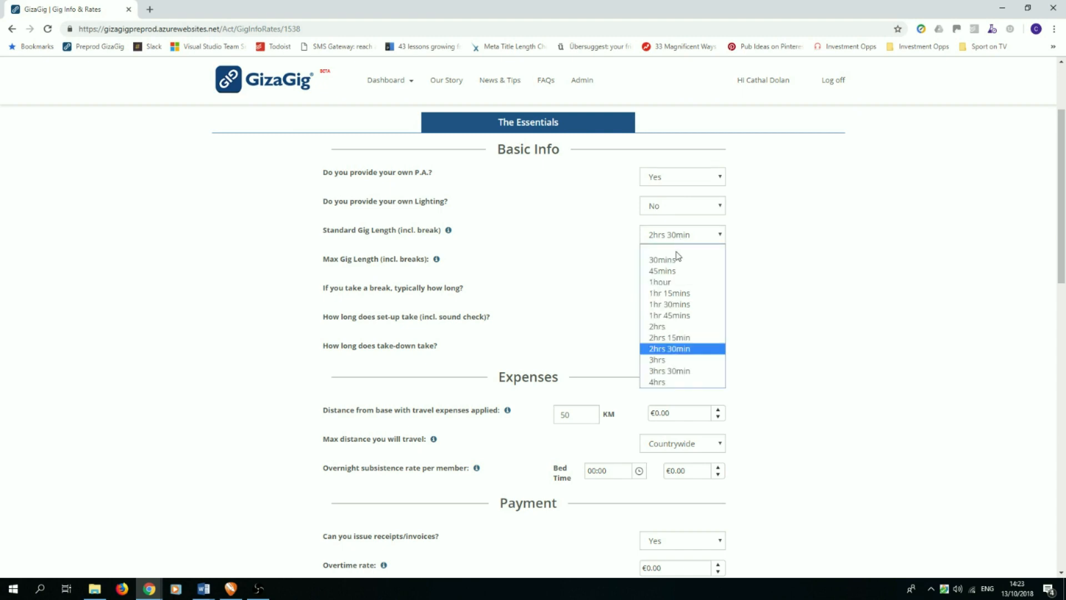
left_click(667, 316)
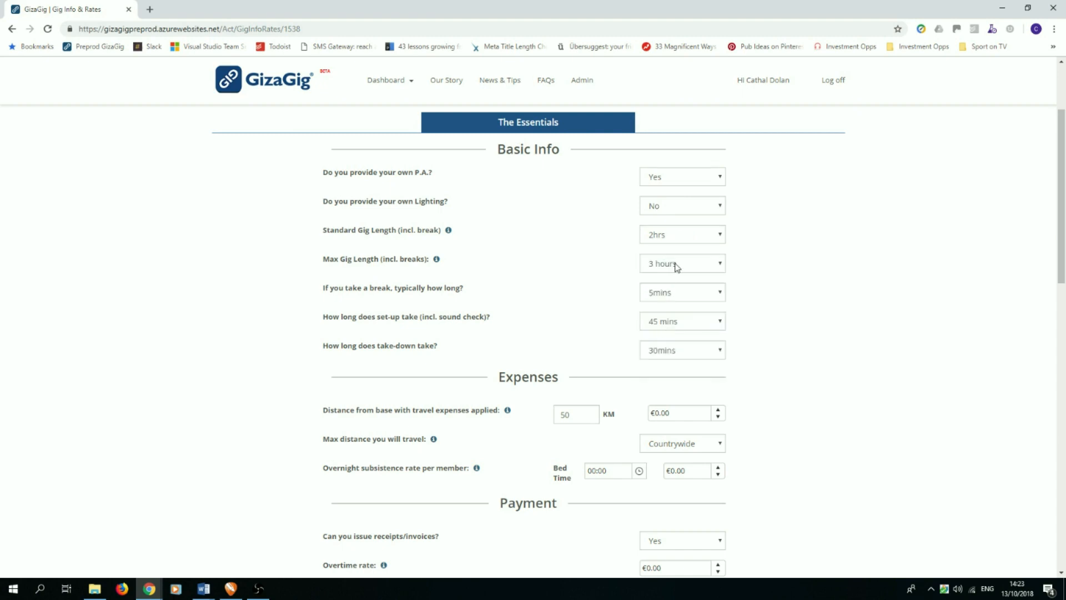
left_click(678, 292)
left_click(677, 341)
Step: Set the travel expense rate applied beyond the distance from base to €0.50
scroll(733, 331, "down", 2)
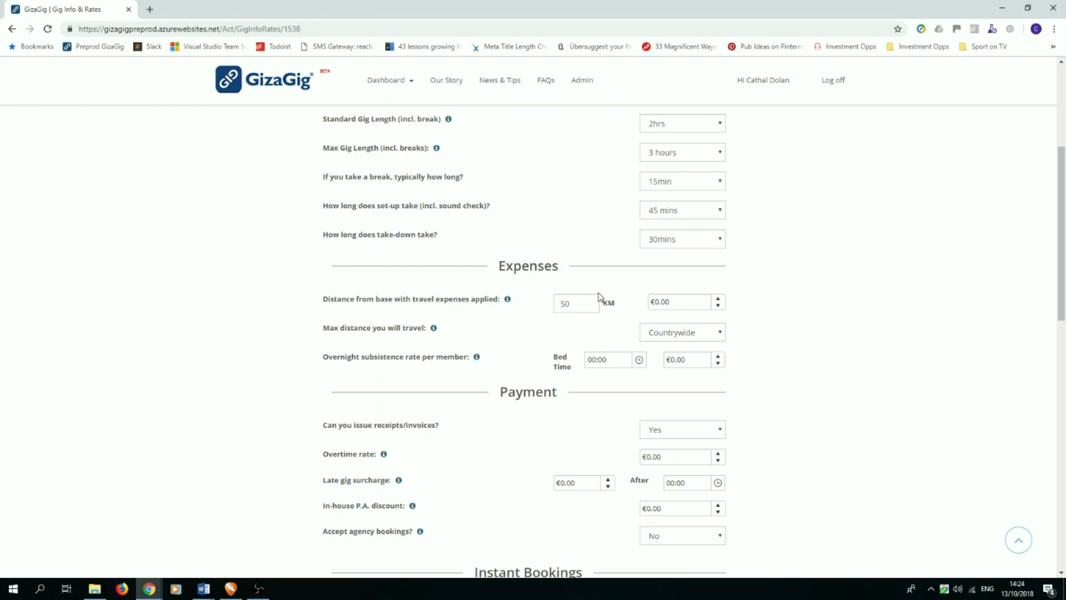
left_click(656, 301)
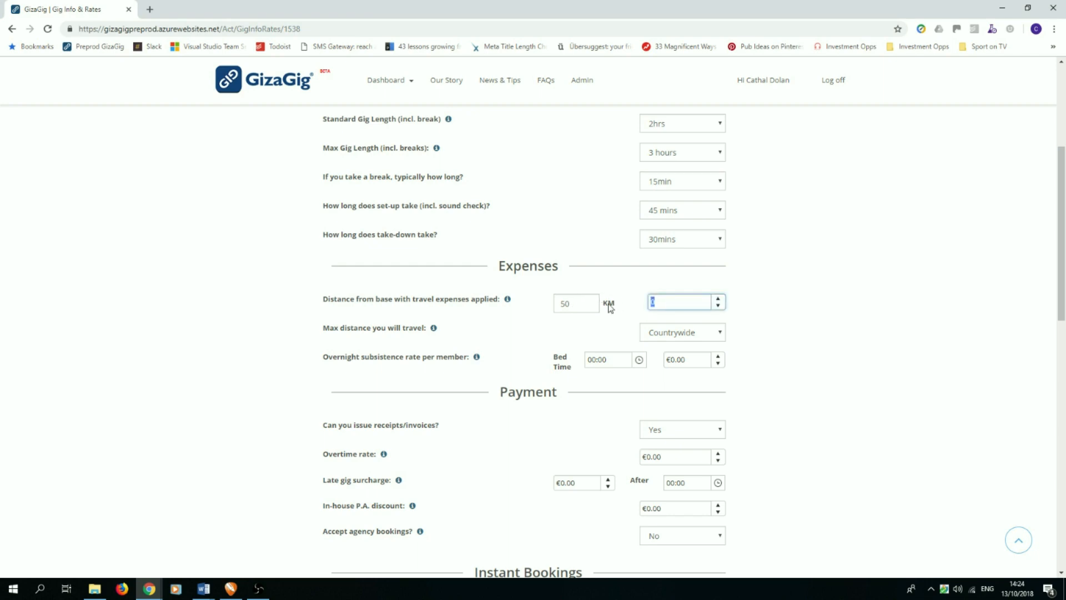
type("0.5")
left_click(747, 318)
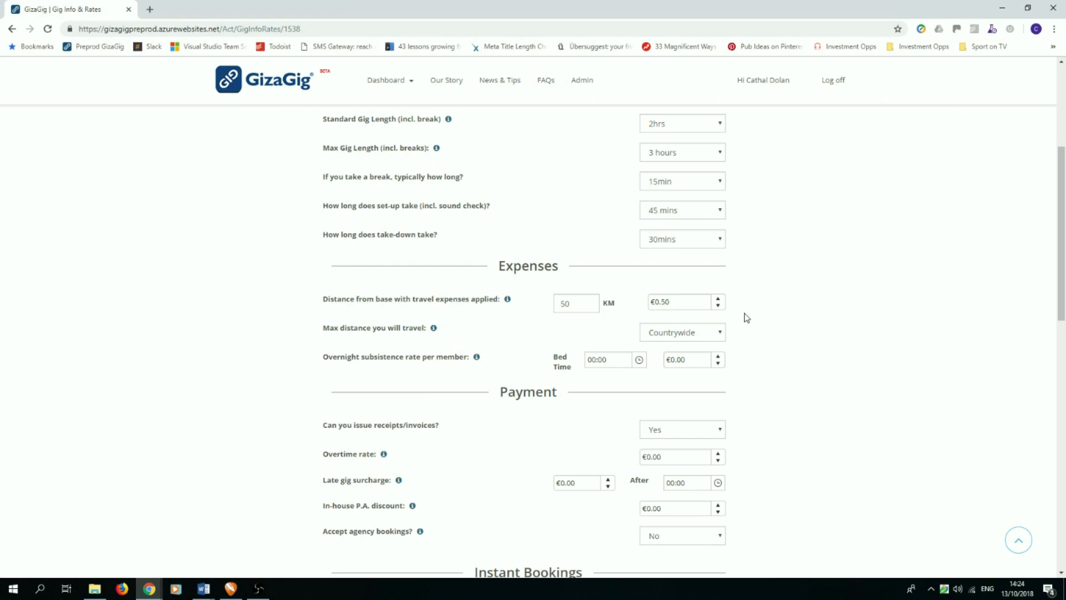
Step: Try a travel expense rate of 1.5 and return it to €0.50
left_click(687, 302)
type("1.5")
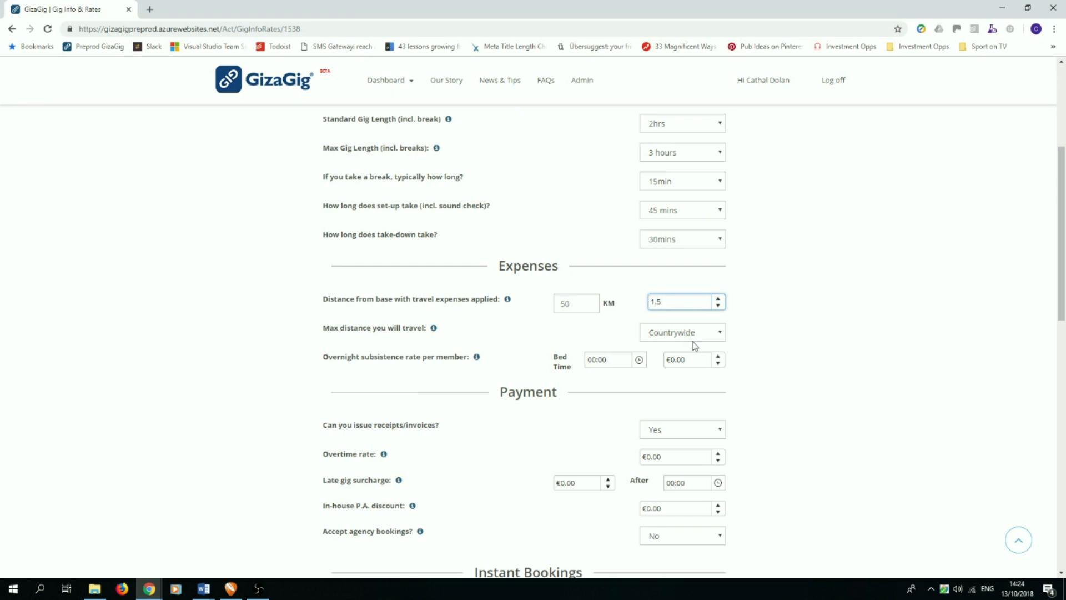
left_click(773, 313)
left_click(679, 300)
type(".5")
left_click(778, 310)
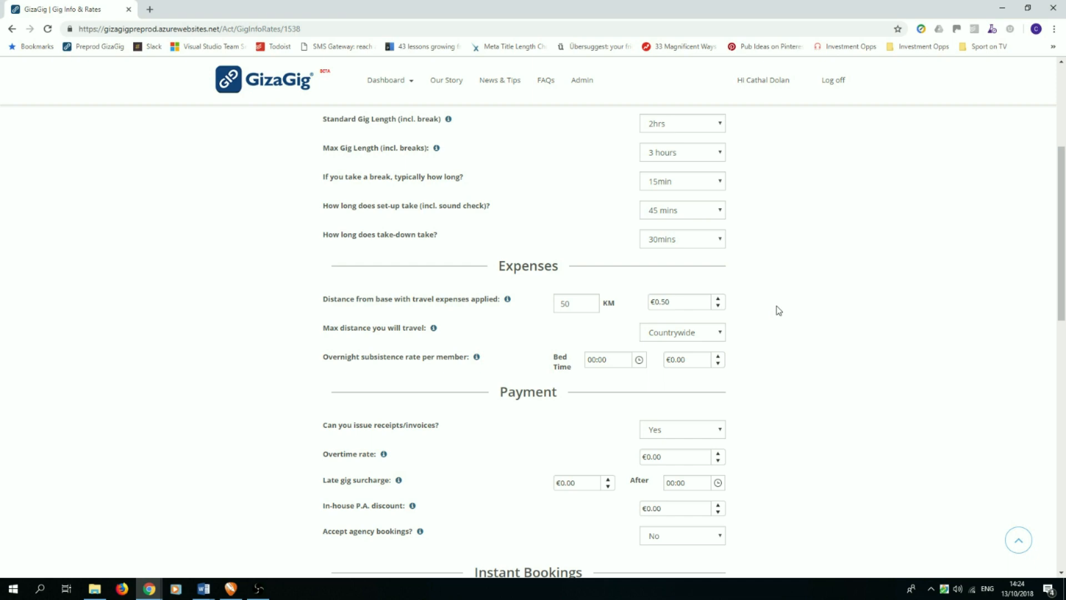
Step: Set the overnight subsistence bed time to 03:00 and the rate per member to €40
left_click(709, 333)
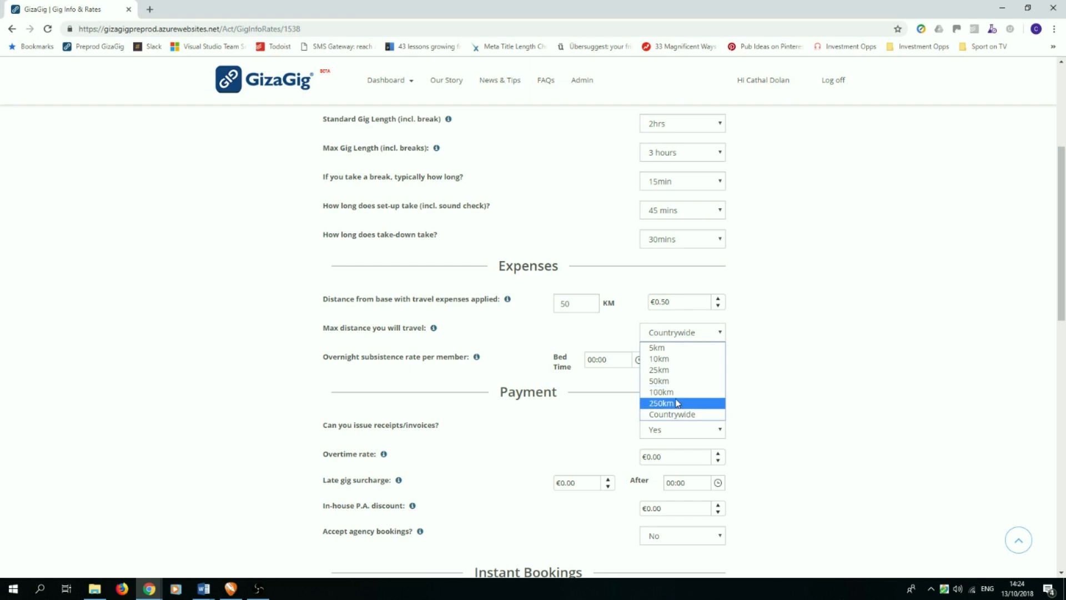
left_click(751, 351)
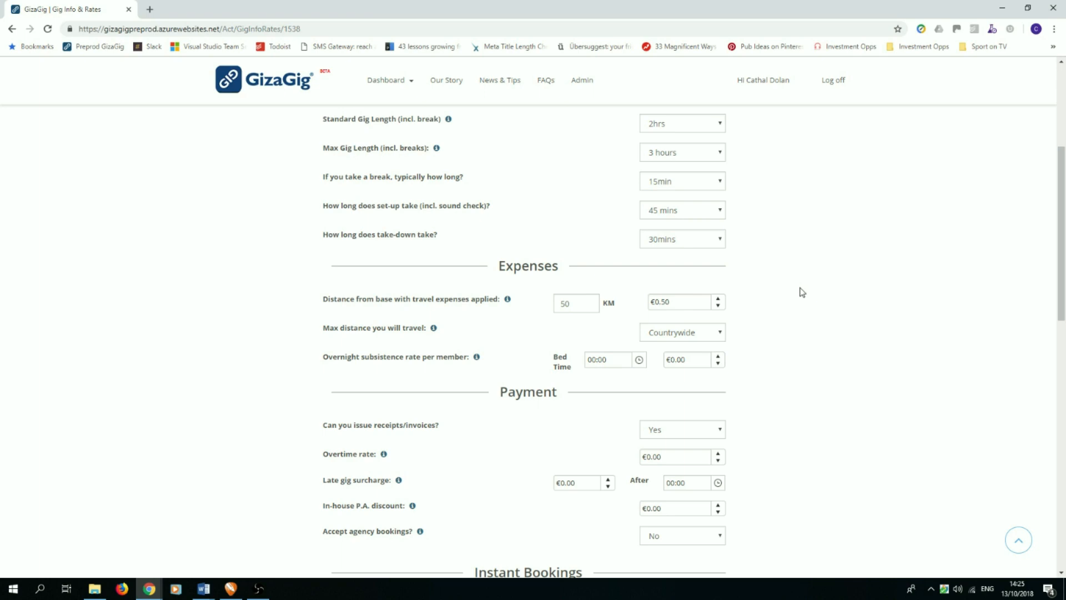
left_click(639, 361)
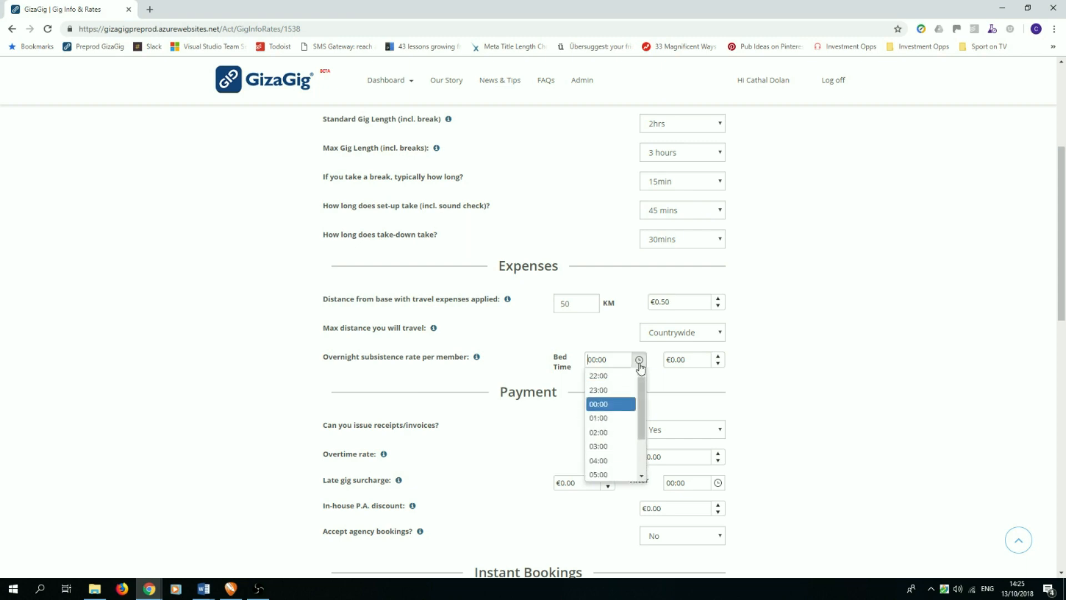
left_click(613, 446)
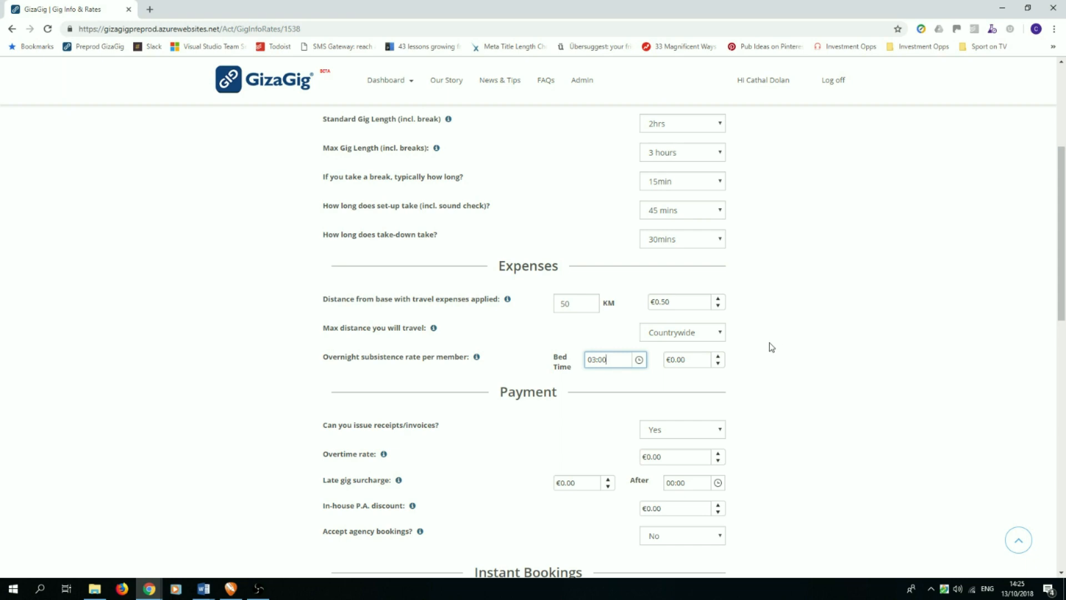
left_click(693, 361)
type("40")
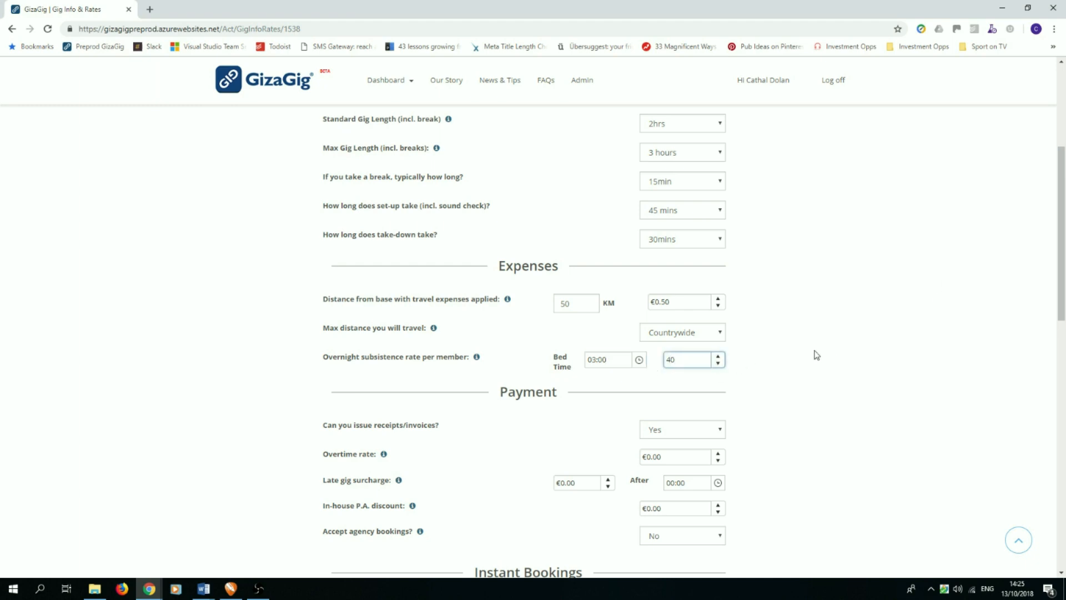
left_click(791, 333)
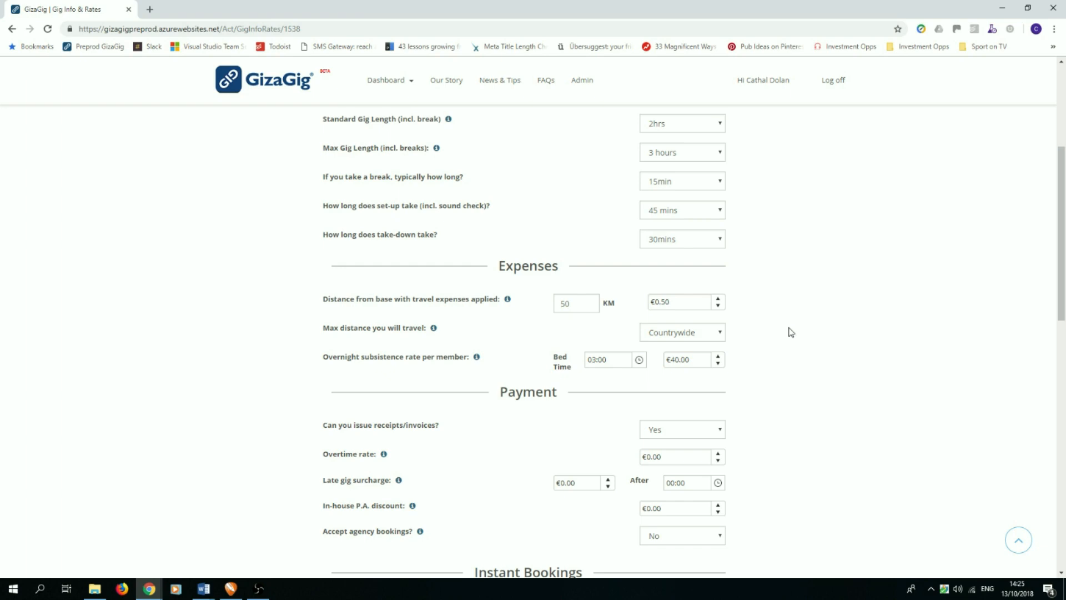
left_click(697, 364)
Step: Choose Yes for issuing receipts/invoices and set the overtime rate to €100 in the Payment section
scroll(773, 400, "down", 3)
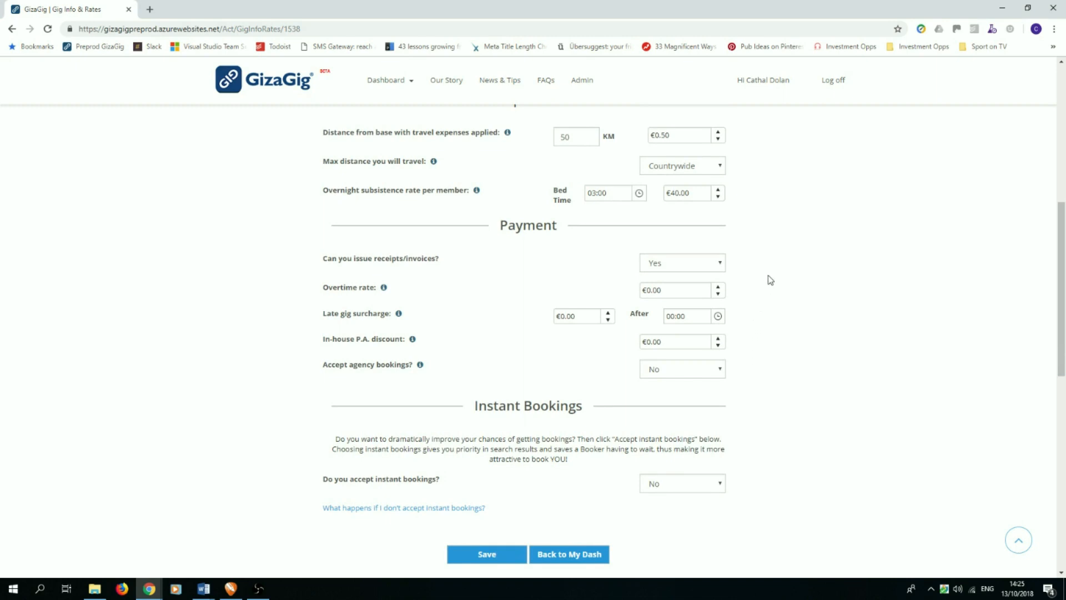
left_click(718, 267)
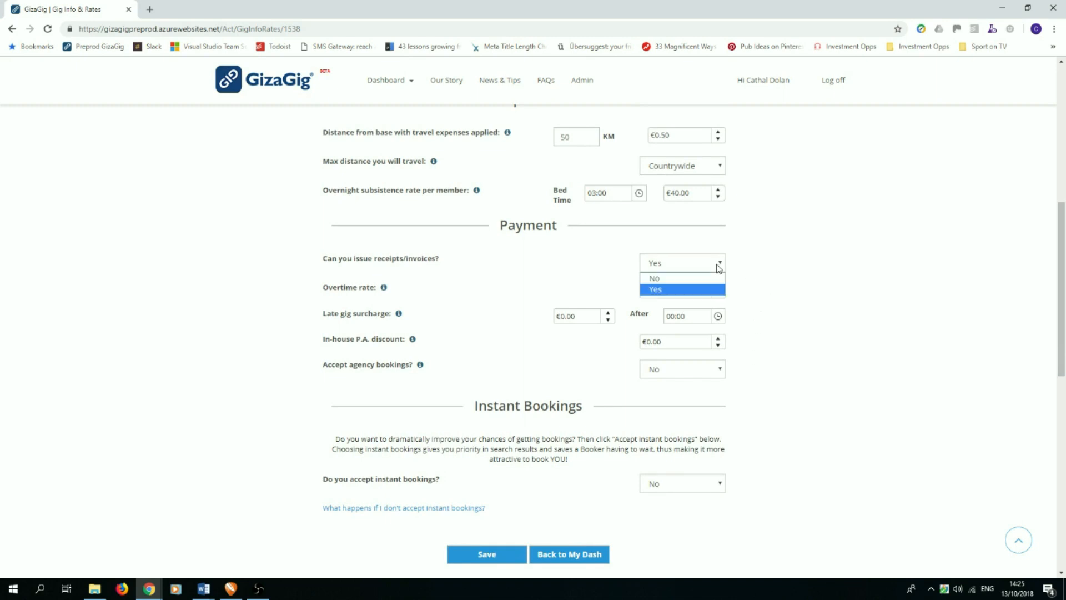
left_click(667, 289)
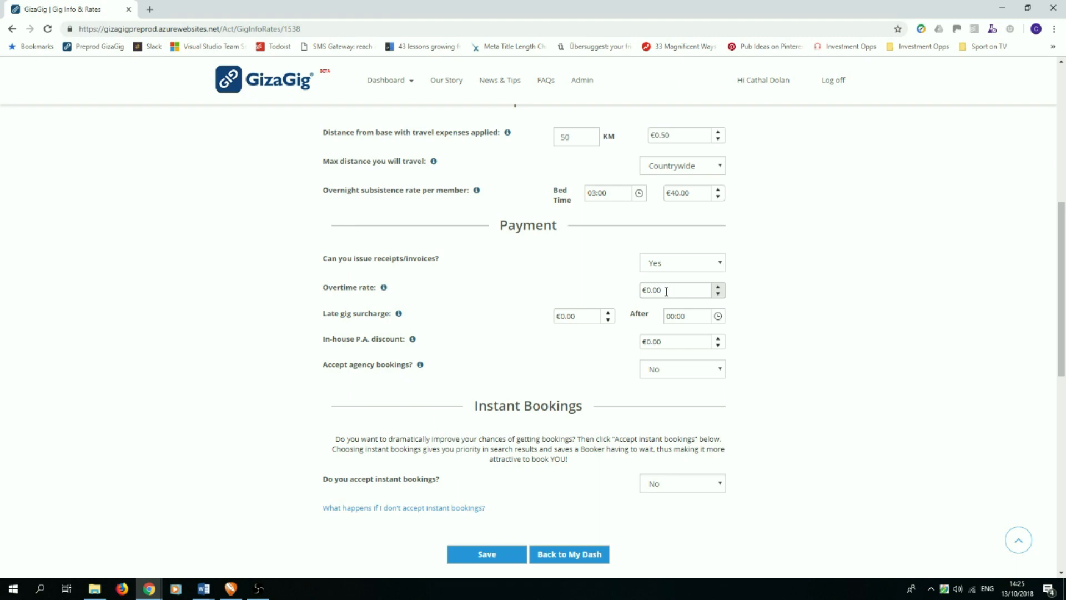
double_click(666, 290)
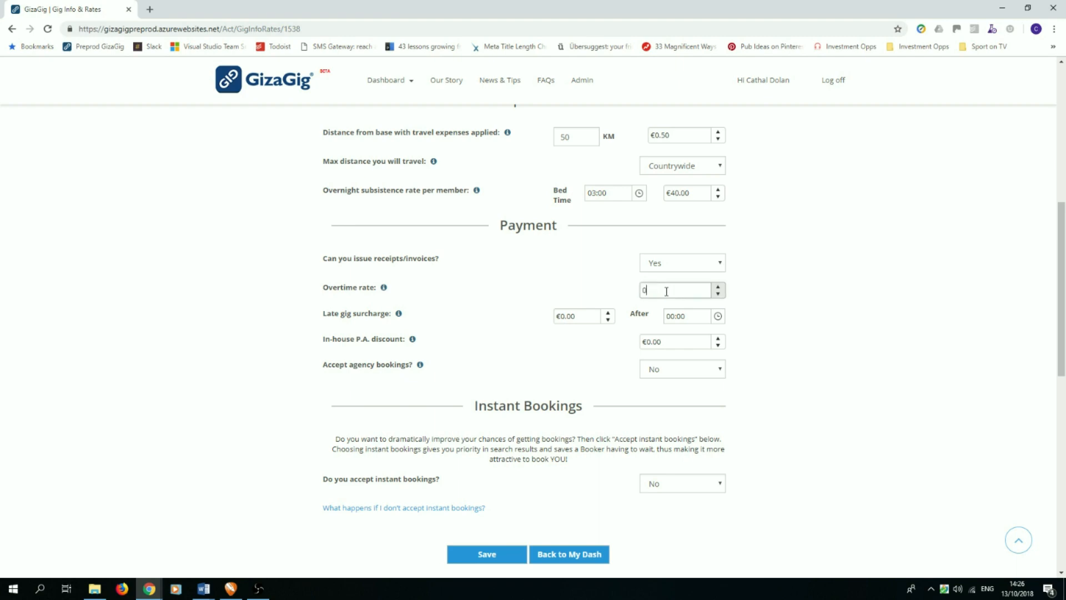
type("100")
left_click(614, 295)
Step: Set the late gig surcharge to €50 after 23:00 and the in-house P.A. discount to €50
left_click(578, 316)
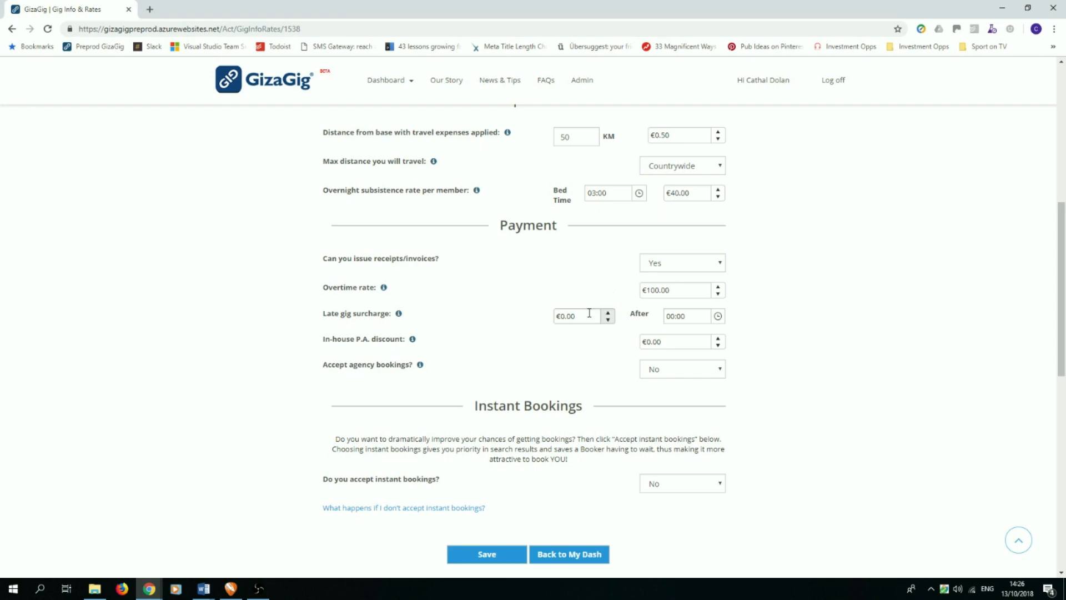
type("50")
left_click(510, 318)
left_click(720, 318)
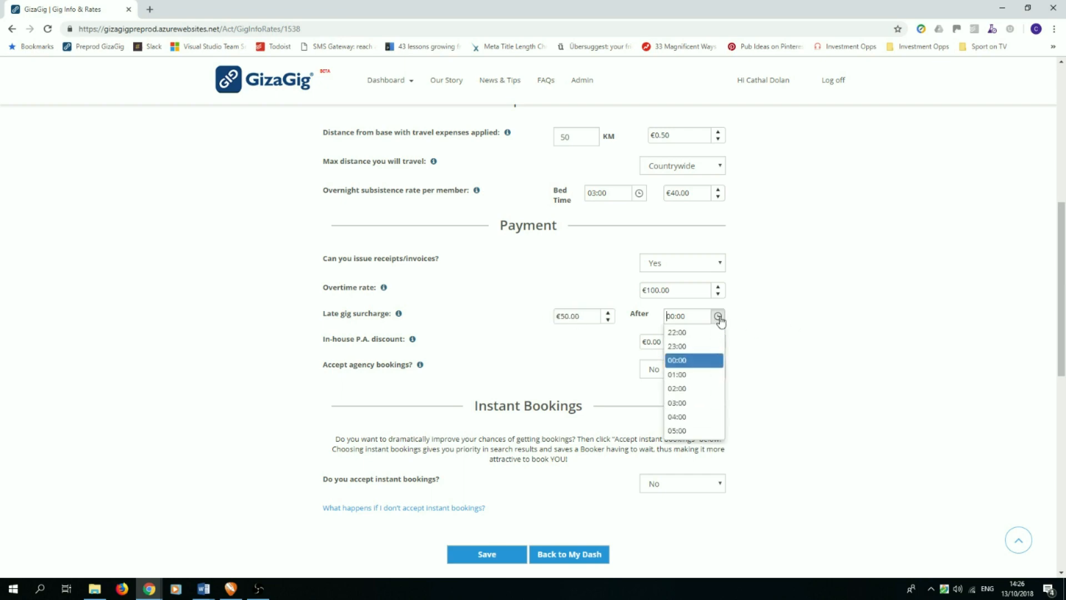
left_click(701, 344)
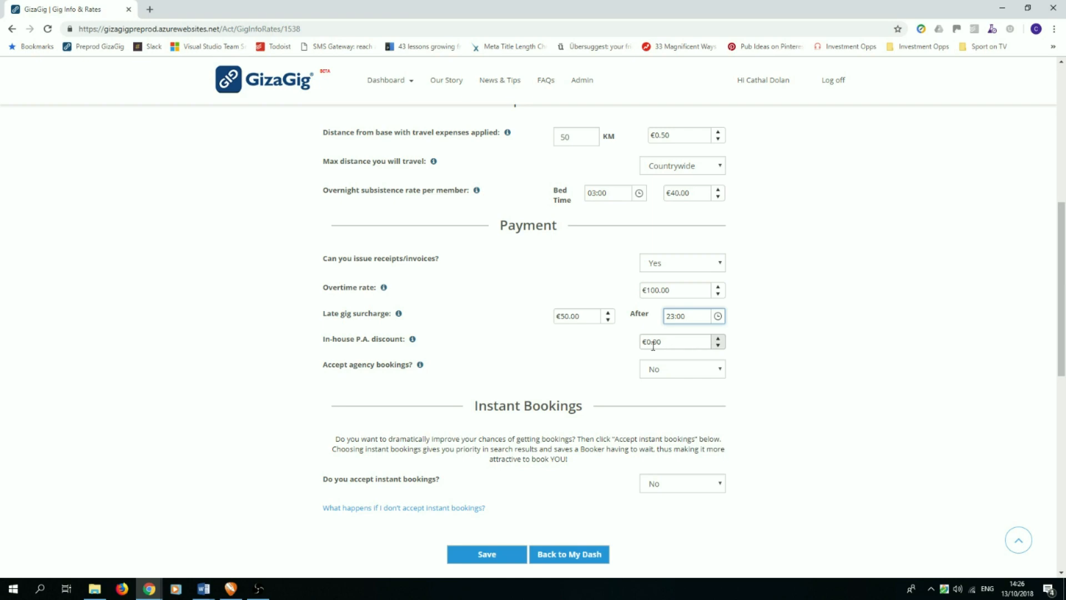
left_click(587, 348)
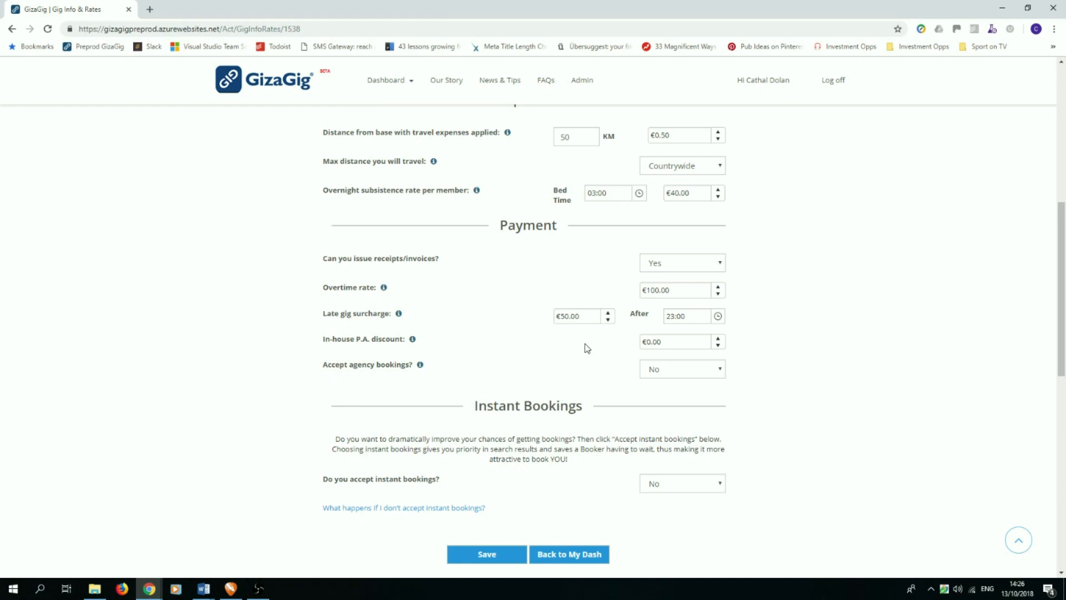
left_click(670, 344)
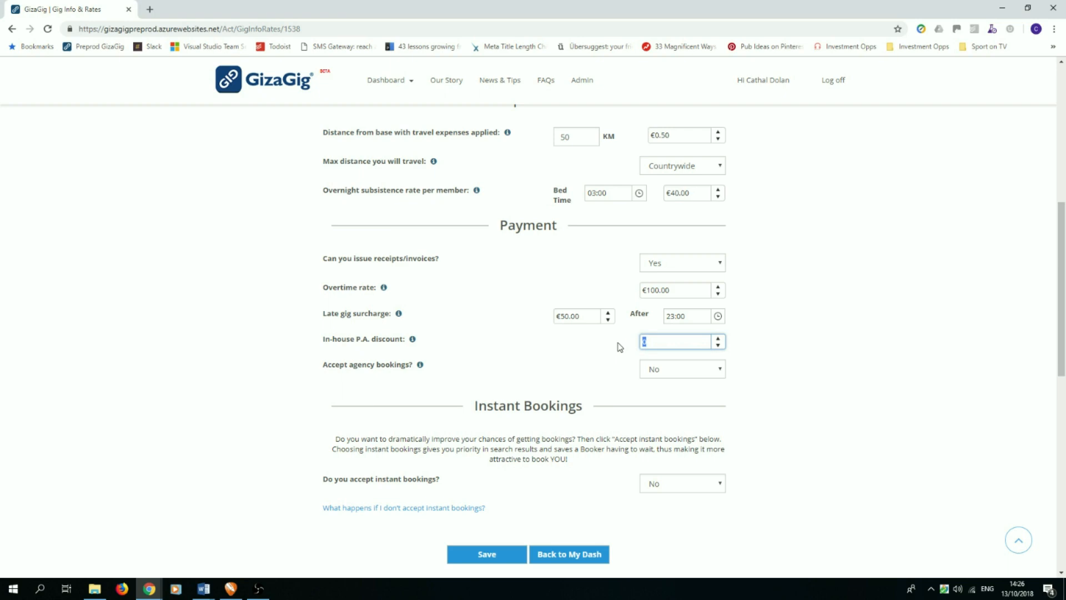
type("50")
Step: Open the Pubs & Other Venues section and make the standard gig rate differ by day
scroll(455, 373, "down", 1)
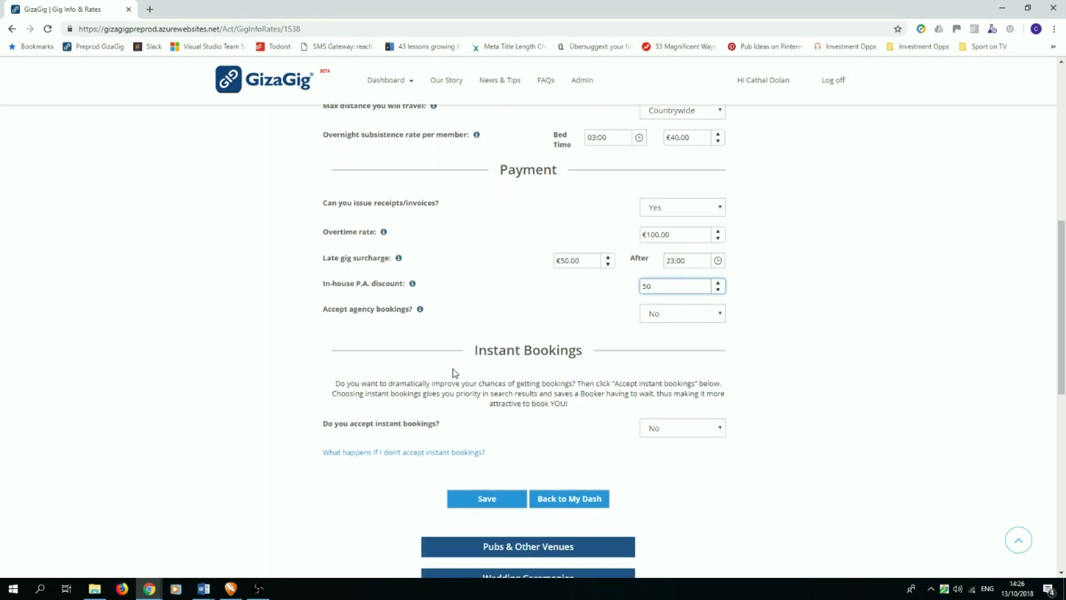
scroll(455, 374, "down", 1)
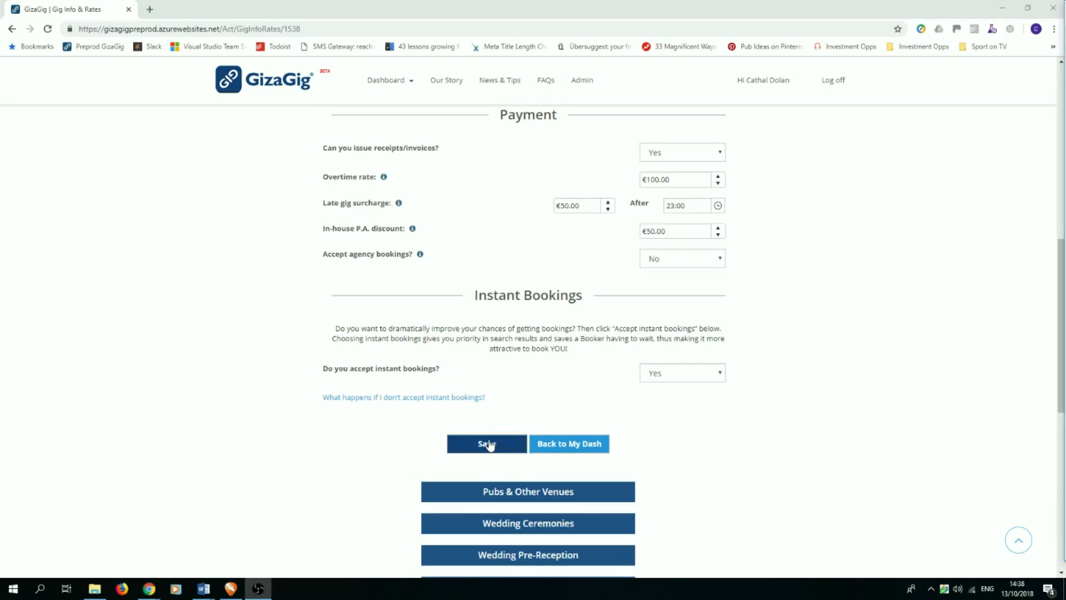
left_click(514, 492)
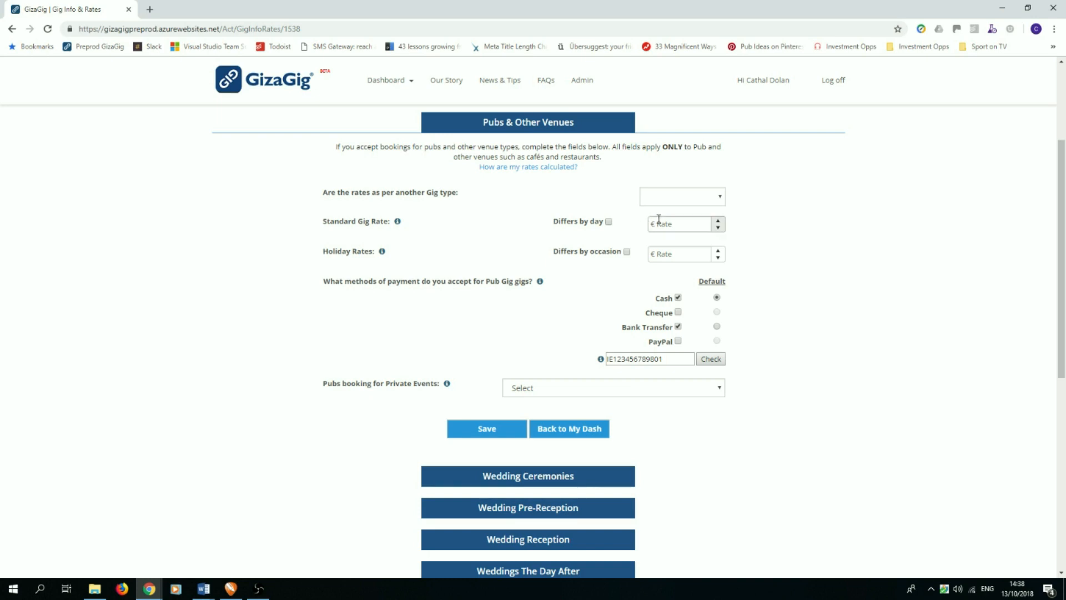
left_click(609, 222)
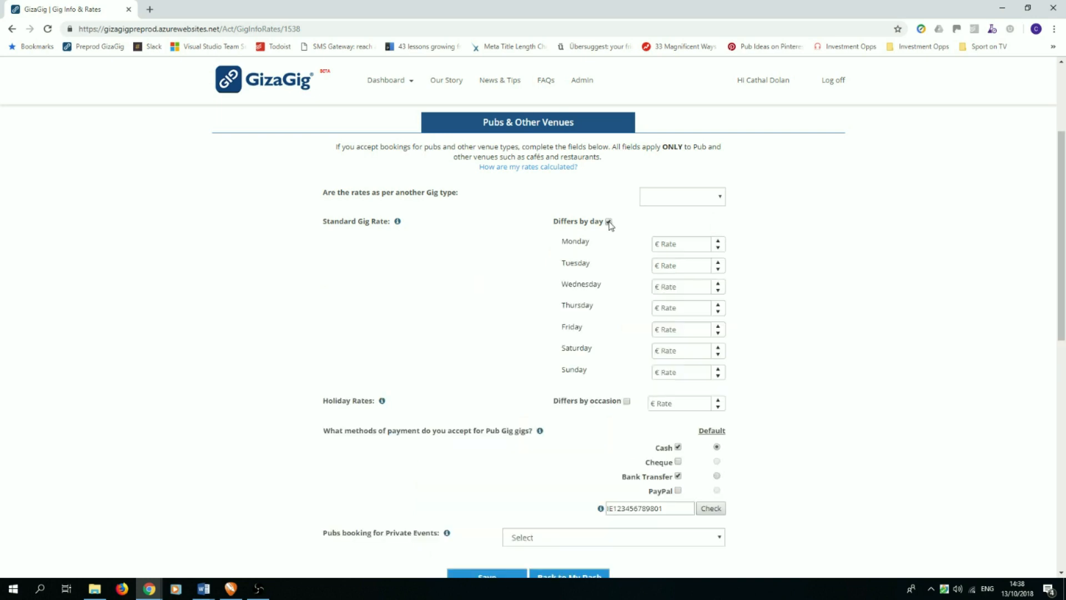
Step: Set the standard pub gig rates for Monday, Tuesday and Wednesday to €250 each
left_click(690, 245)
type("250")
key("Tab")
type("250")
key("Tab")
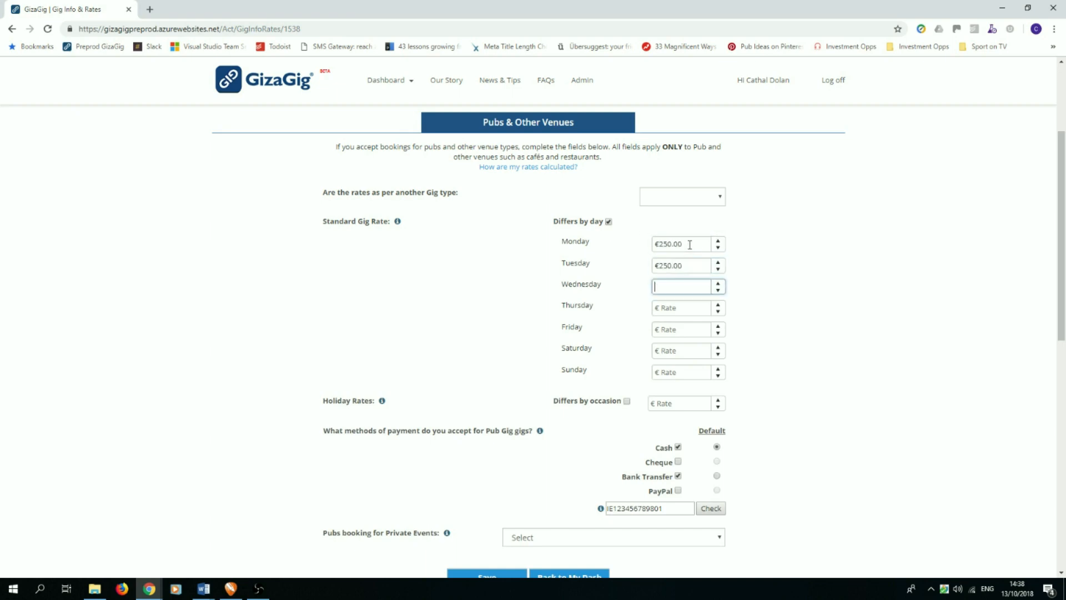
type("250")
key("Tab")
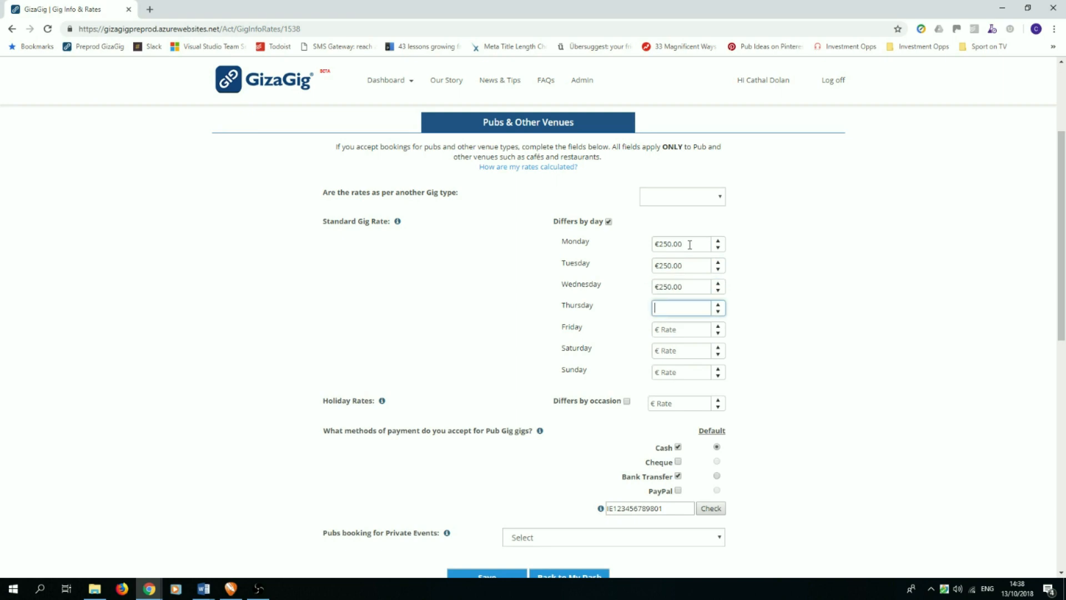
Step: Skip Thursday's rate and set the standard pub gig rates for Friday and Saturday to €350 and Sunday to €300
key("Tab")
type("350")
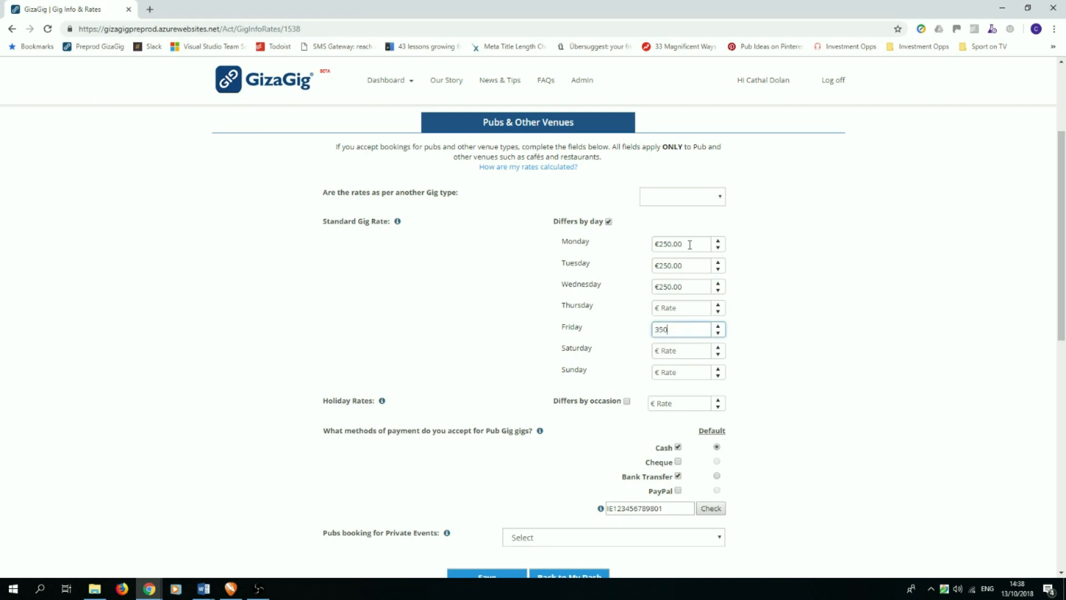
key("Tab")
type("350")
key("Tab")
type("3")
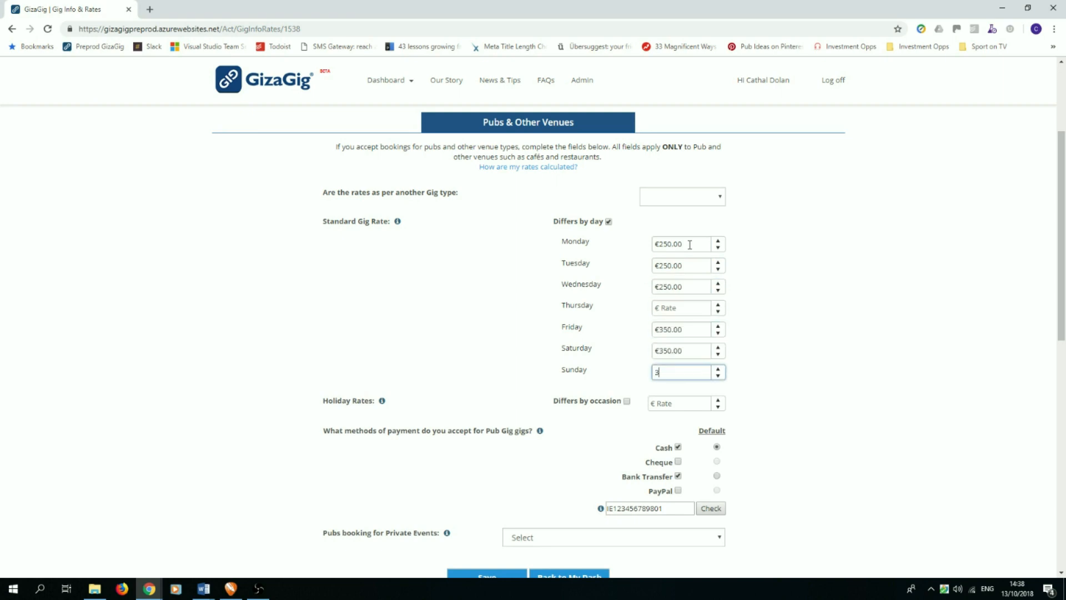
type("00")
key("Tab")
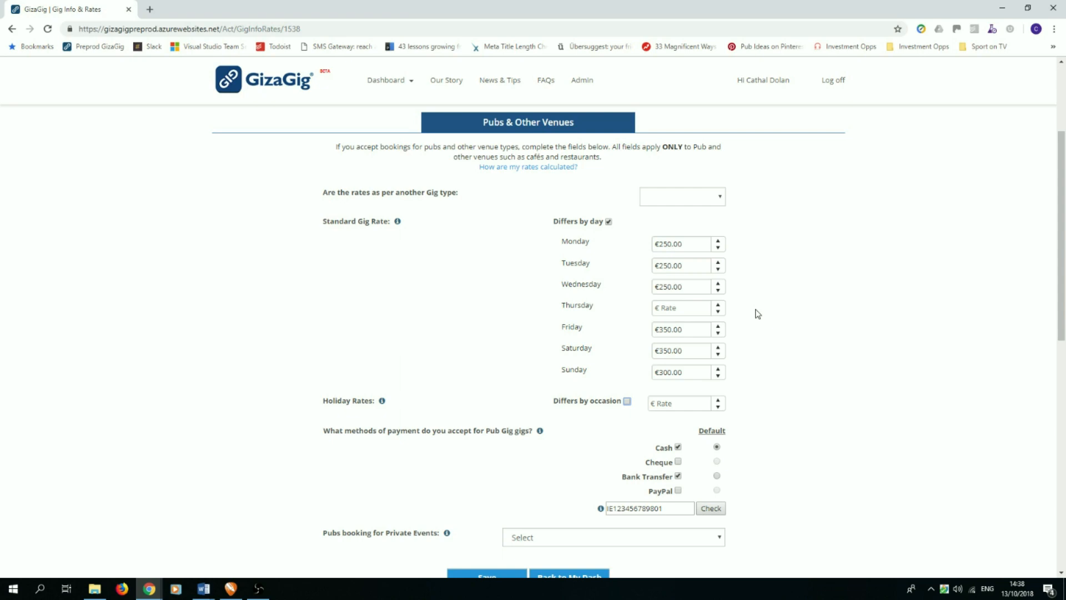
Step: Make the holiday rates for pubs and other venues differ by occasion
scroll(758, 313, "down", 1)
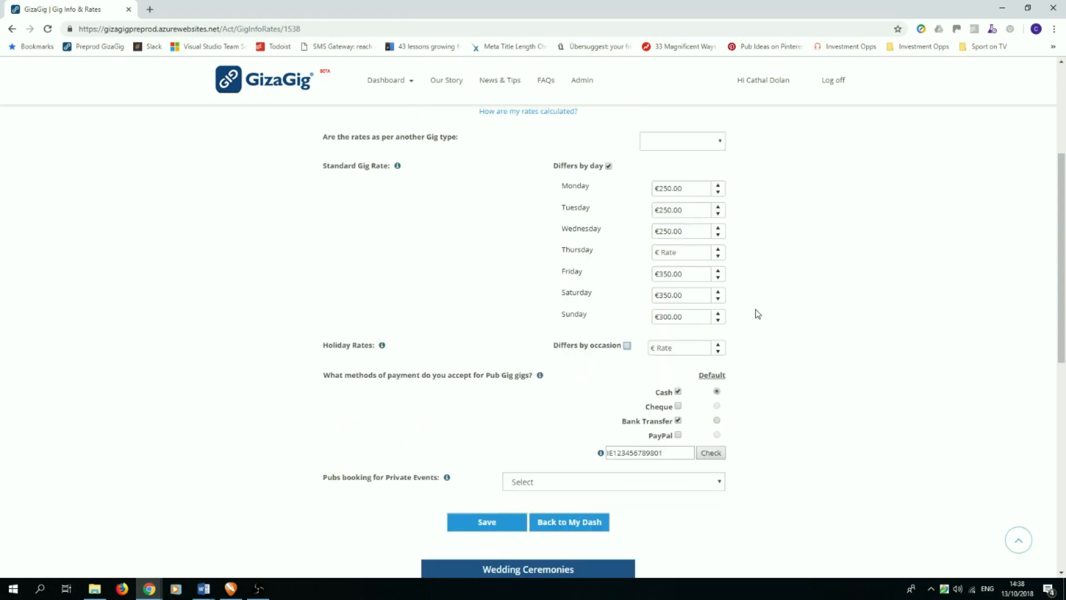
left_click(627, 346)
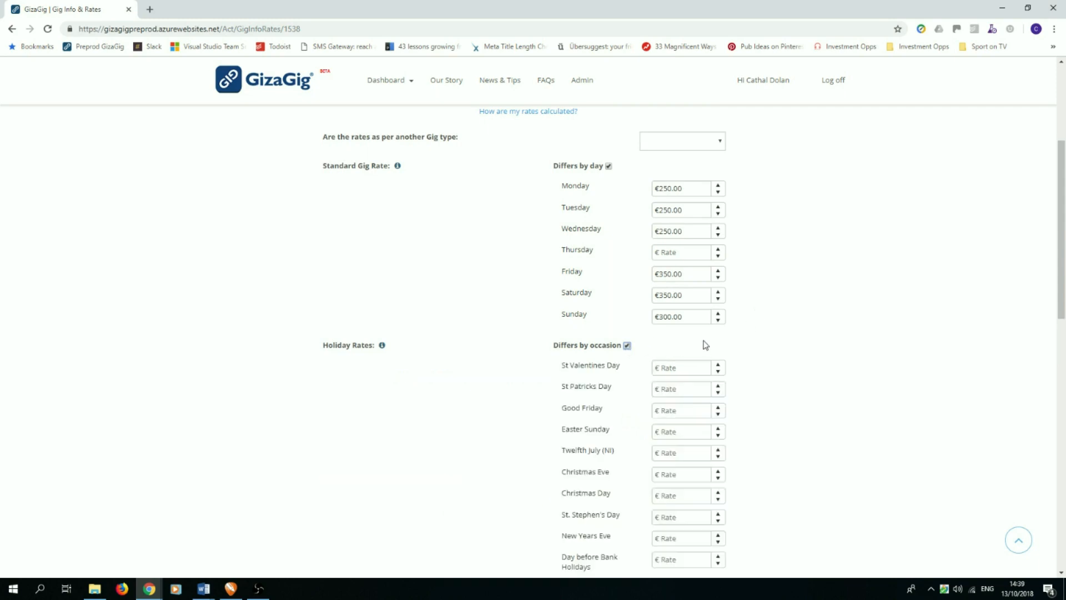
scroll(786, 344, "down", 1)
left_click(627, 290)
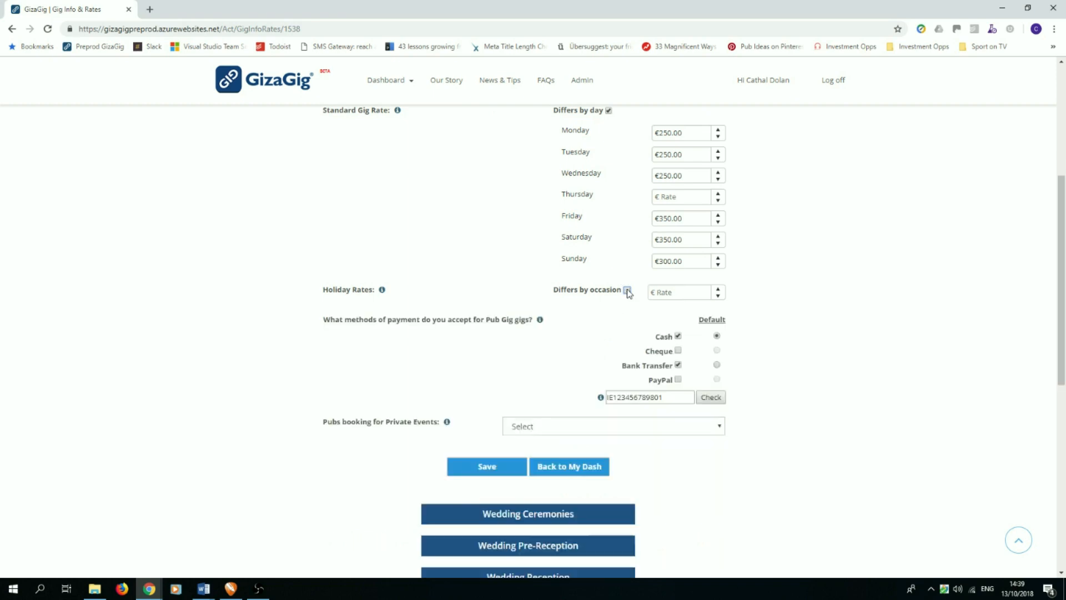
left_click(673, 292)
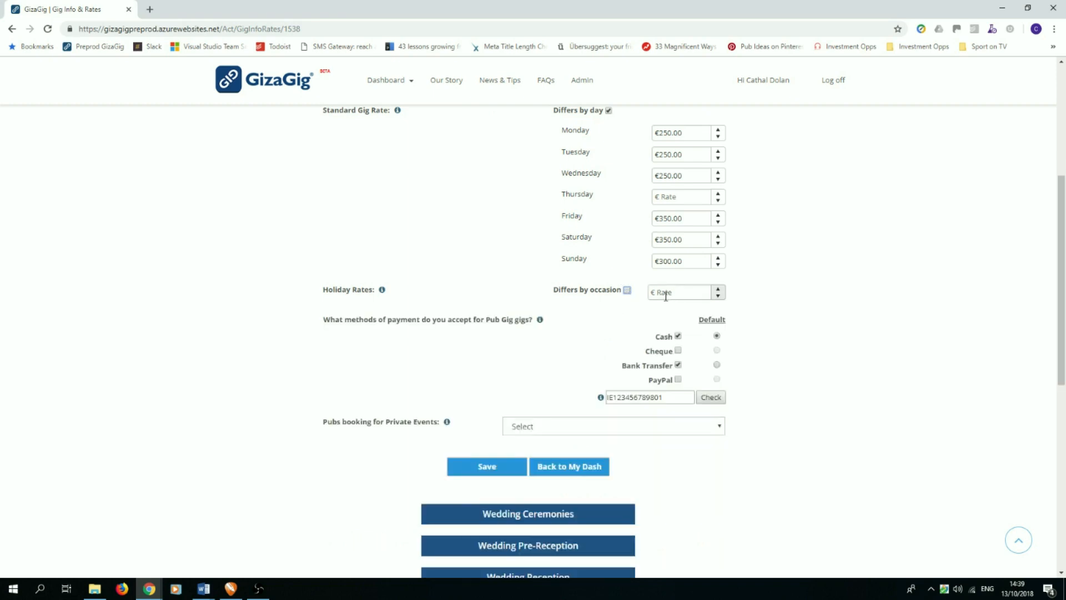
left_click(628, 290)
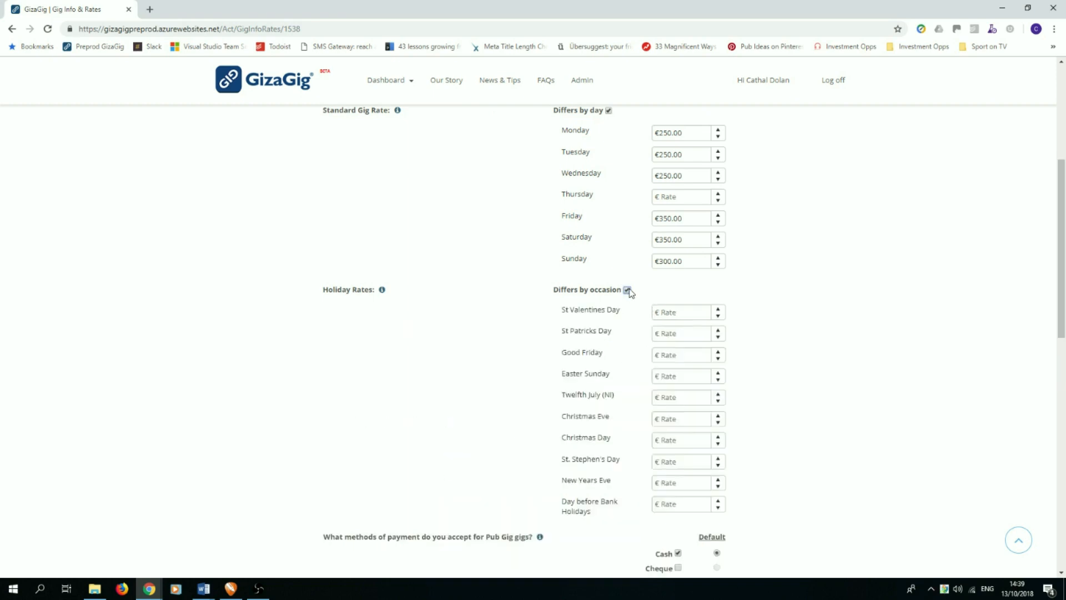
Step: Set the pub holiday rates to €400 for St Valentines Day and €500 each for St Patricks Day, Good Friday and Easter Sunday
left_click(679, 309)
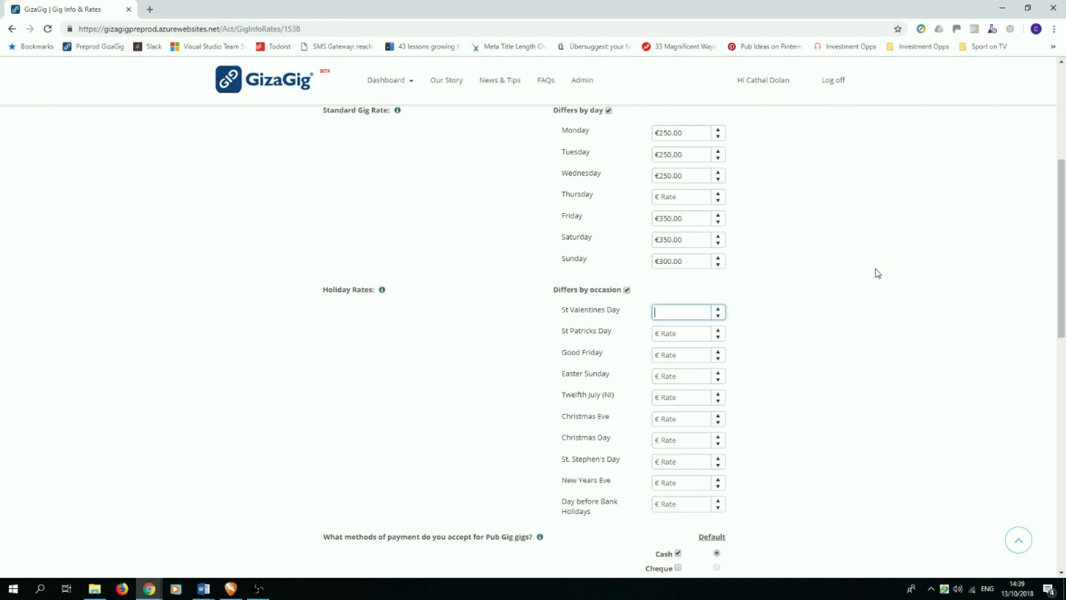
type("400")
key("Tab")
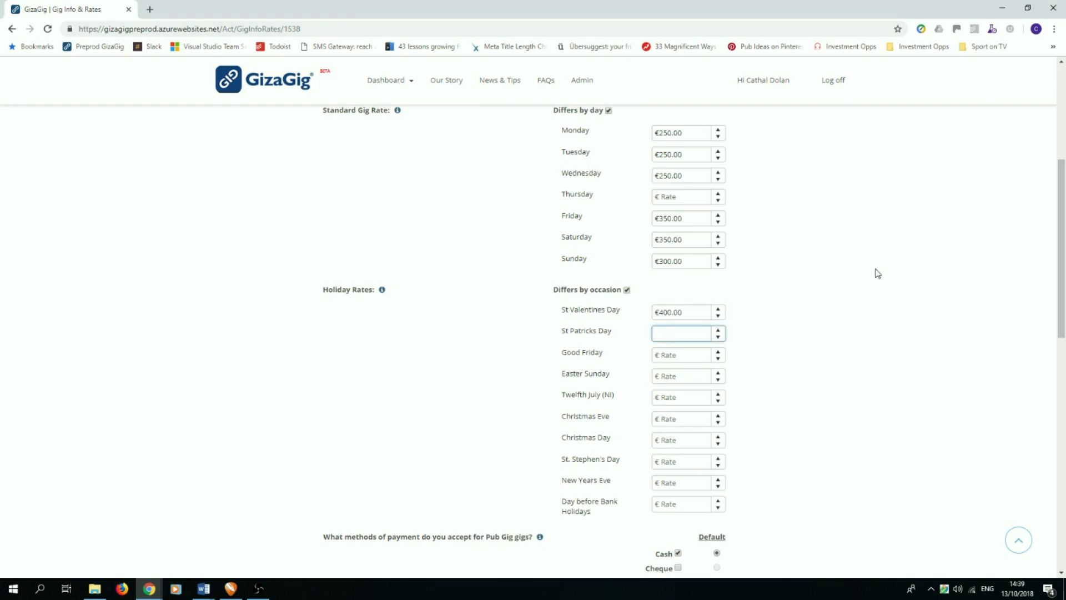
type("500")
key("Tab")
type("500")
key("Tab")
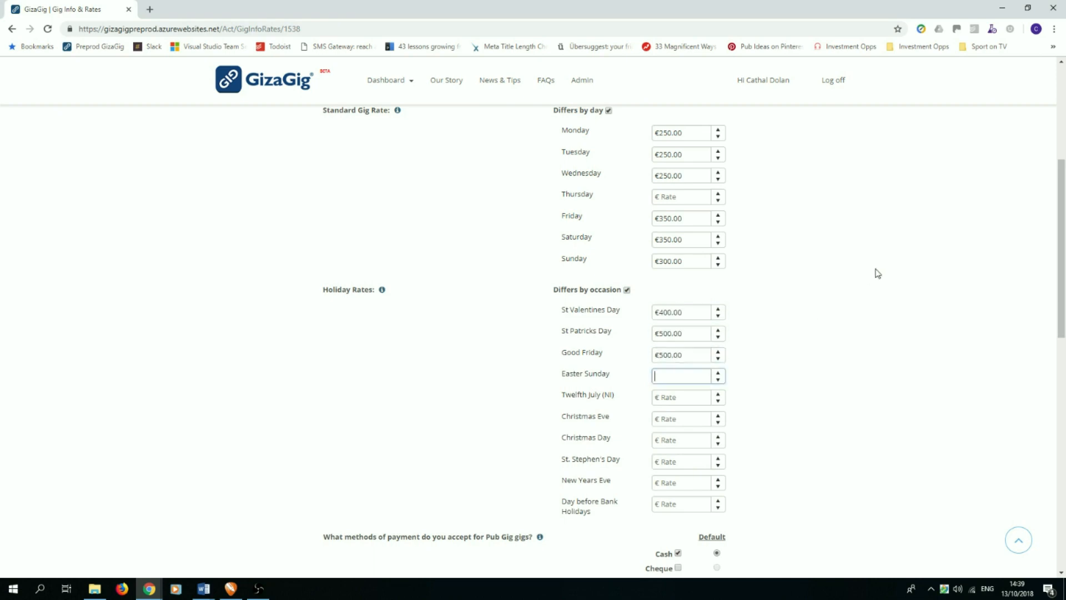
type("500")
key("Tab")
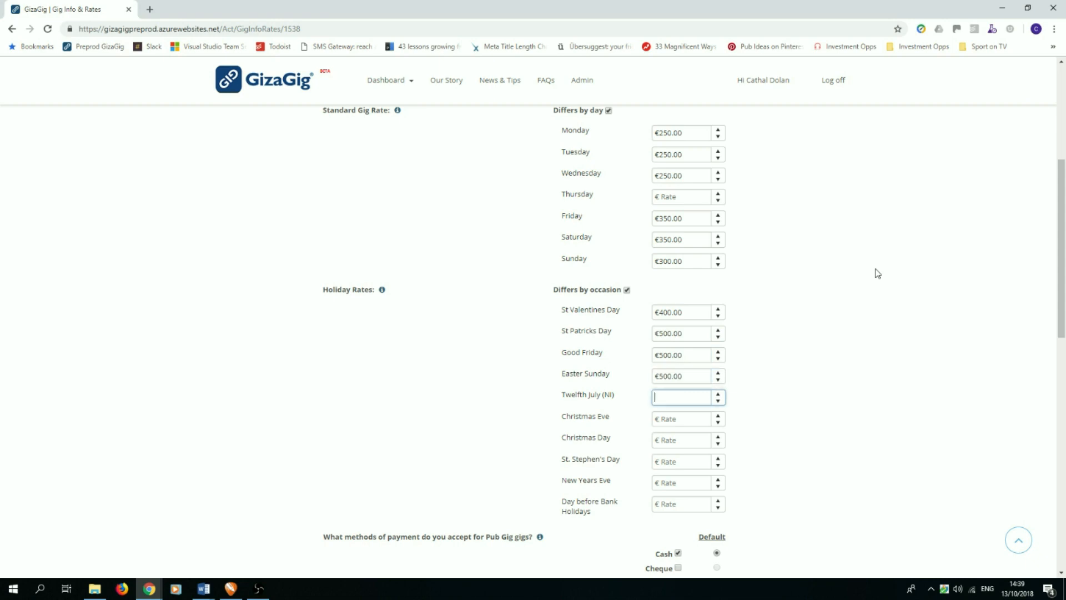
Step: Skip Twelfth July and Christmas Day, and set the pub rates for Christmas Eve, St. Stephen's Day and New Years Eve to €1,000 each
key("Tab")
type("1,")
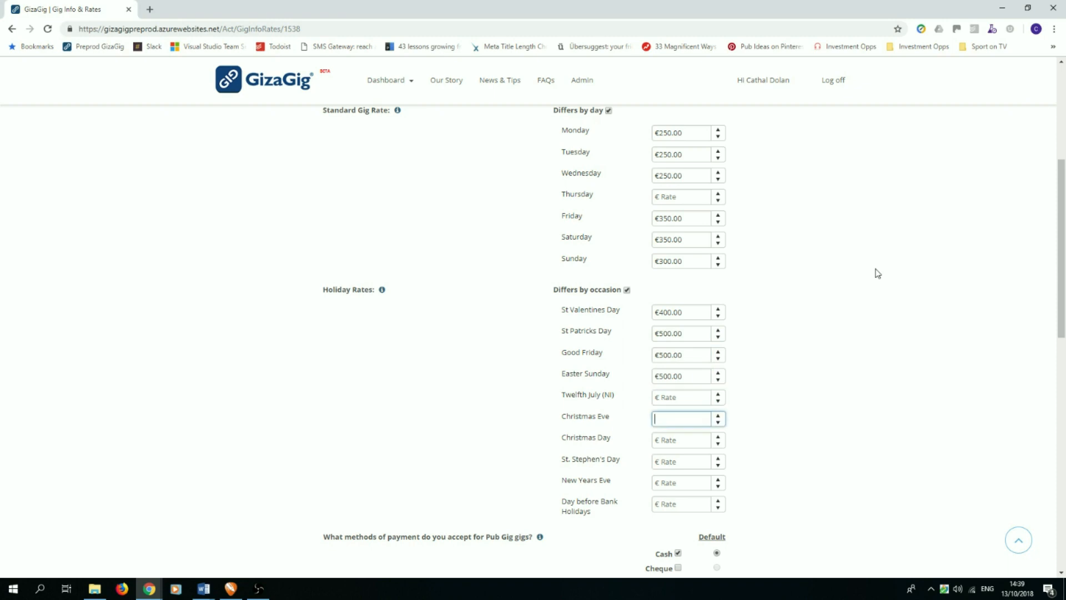
type("000")
key("Tab")
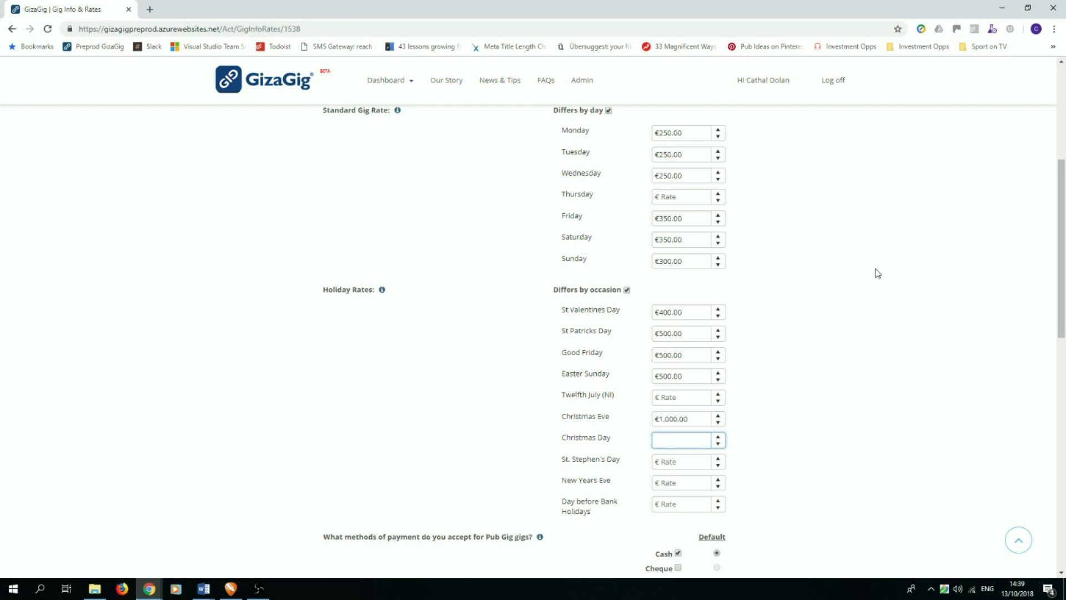
key("Tab")
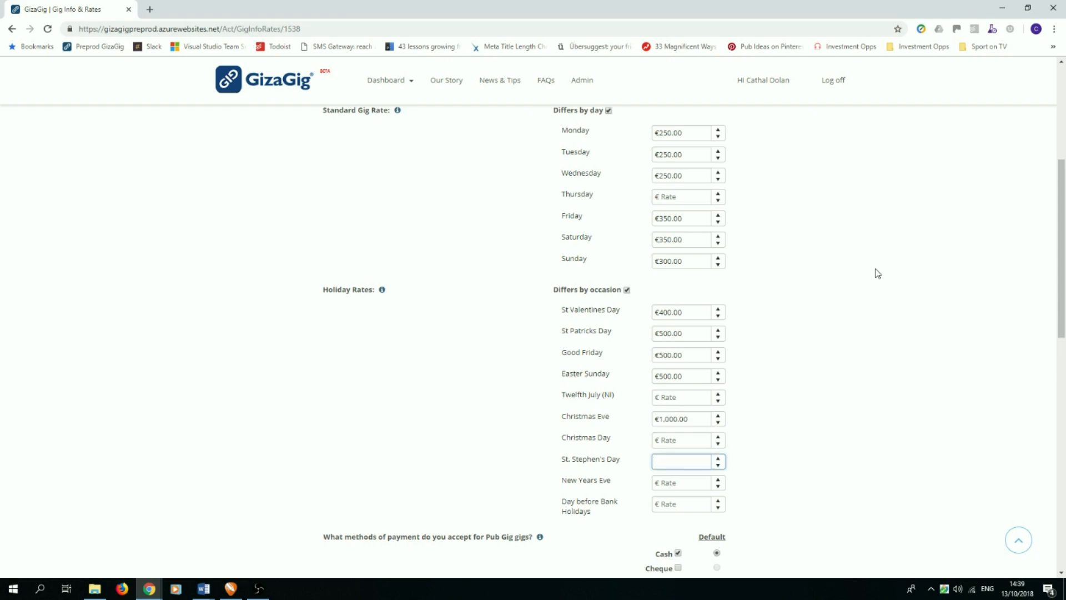
type("1,000")
key("Tab")
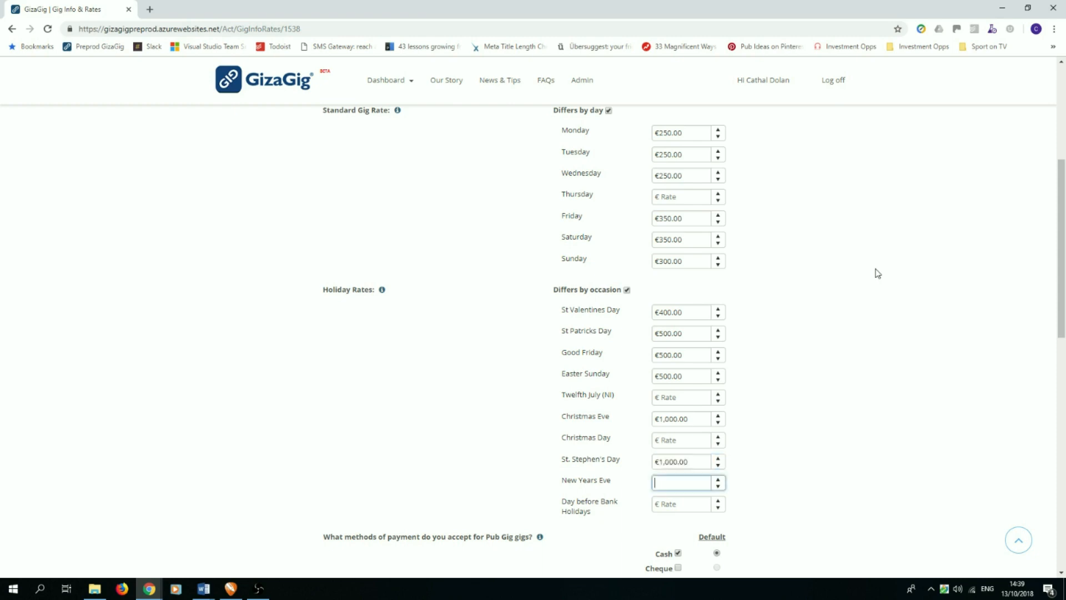
type("1,000")
key("Tab")
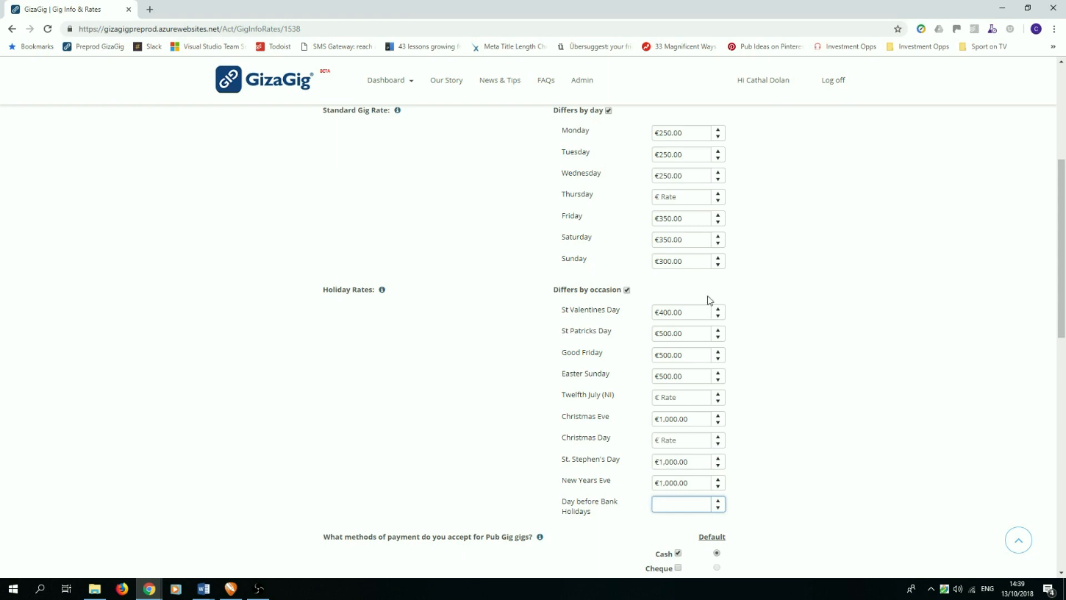
Step: Set the pub holiday rate for the day before bank holidays to €750
type("00")
left_click(795, 392)
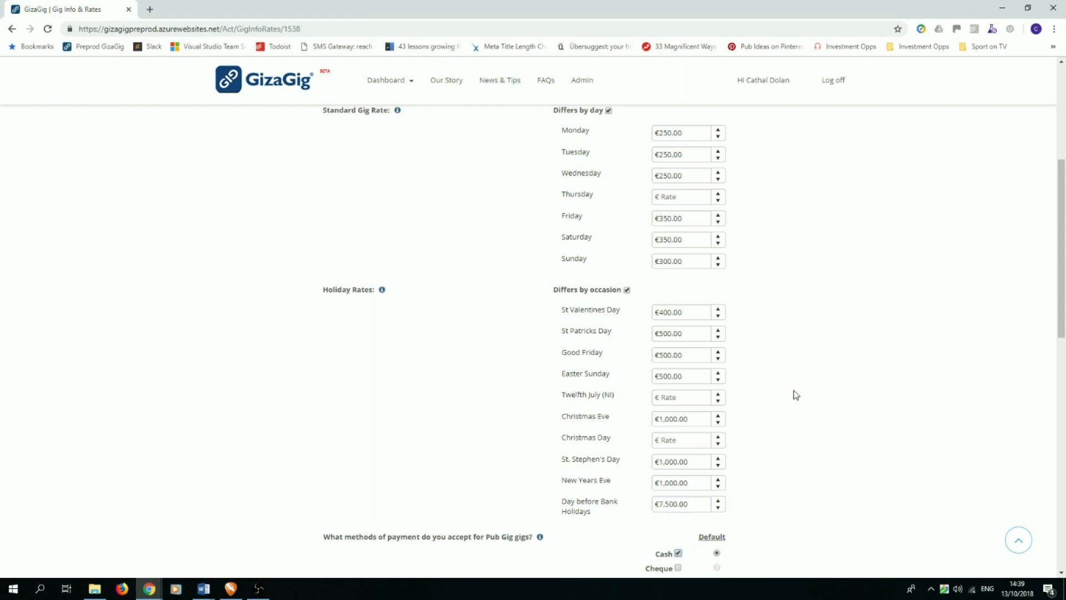
double_click(705, 503)
type("750")
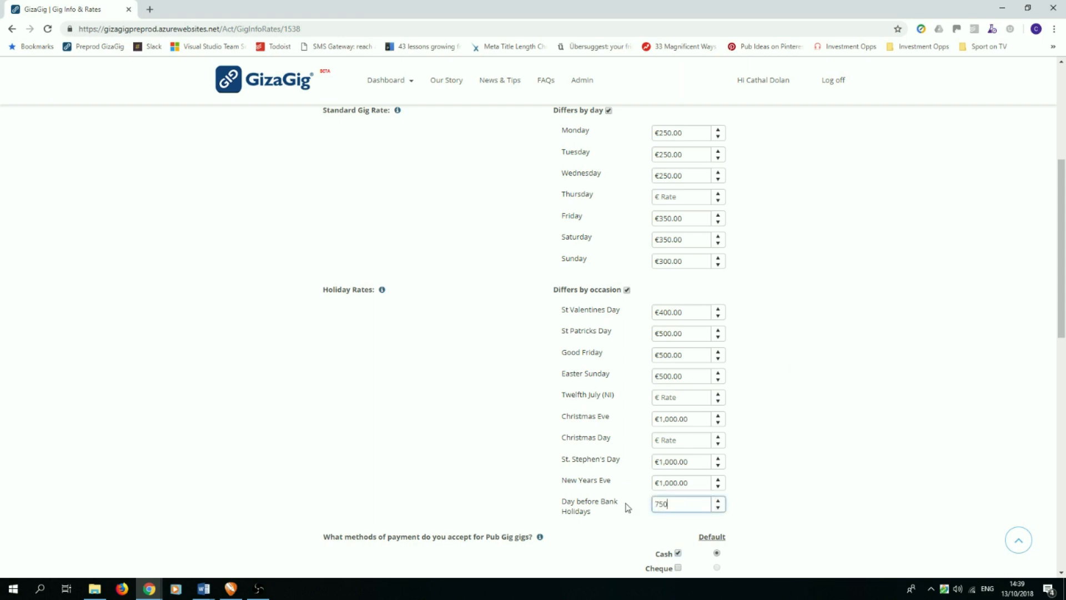
left_click(628, 507)
Step: Save the Pubs & Other Venues rates, keeping the payment methods as they are
scroll(775, 371, "down", 3)
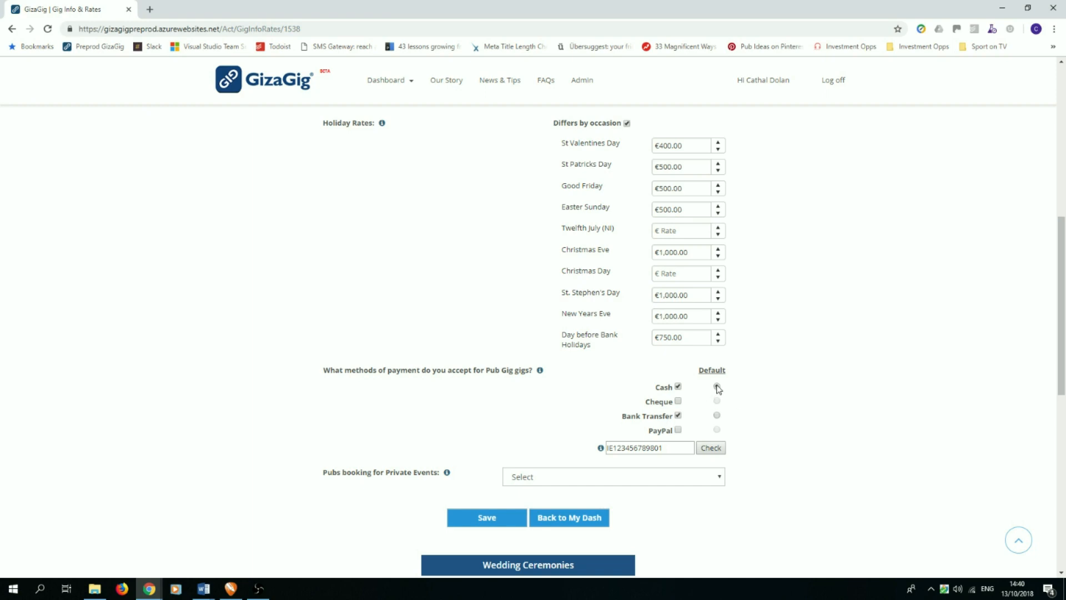
scroll(801, 434, "down", 2)
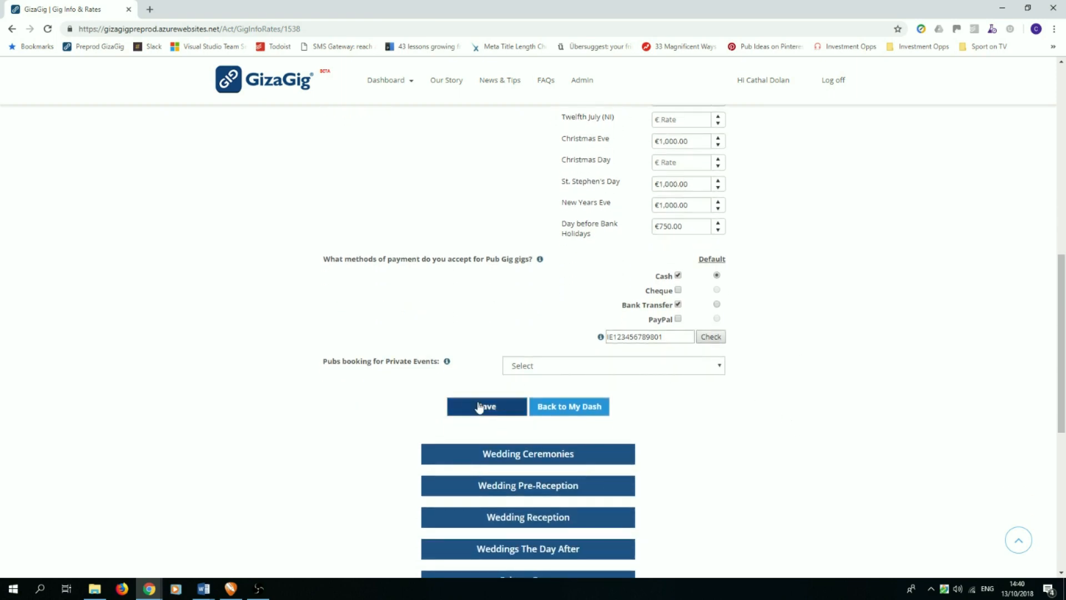
left_click(479, 406)
Step: Open the Wedding Pre-Reception section and take its rates from the Pubs & Other Venues gig type
scroll(688, 417, "down", 2)
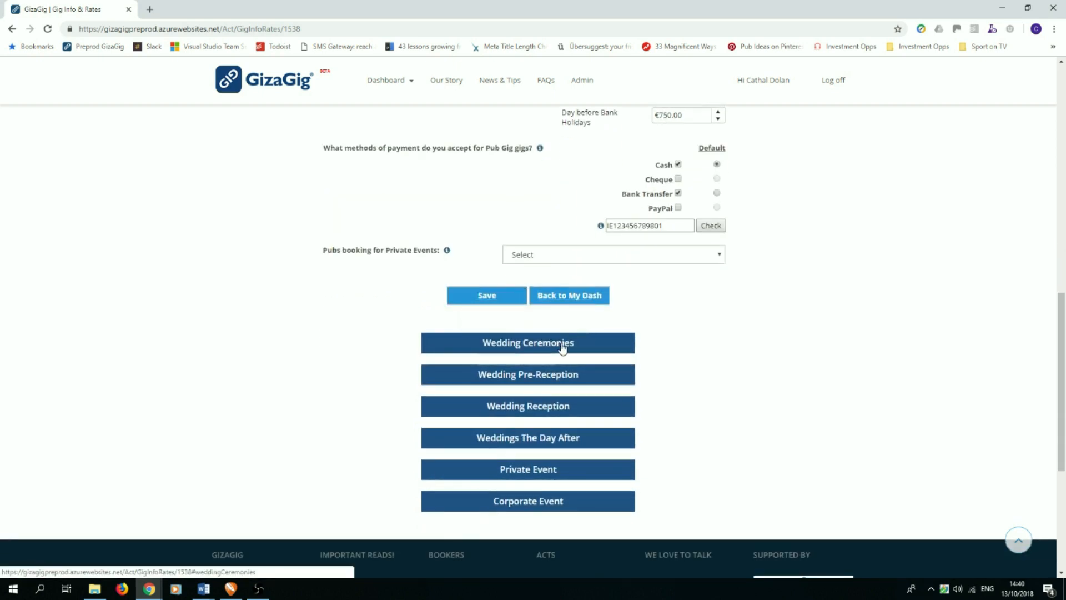
left_click(548, 374)
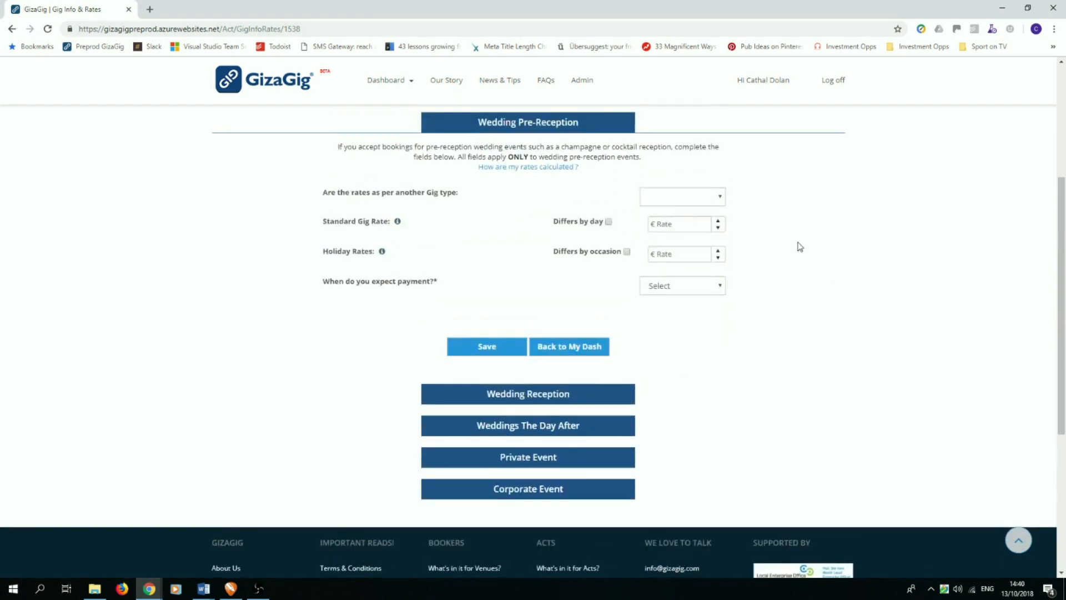
left_click(721, 199)
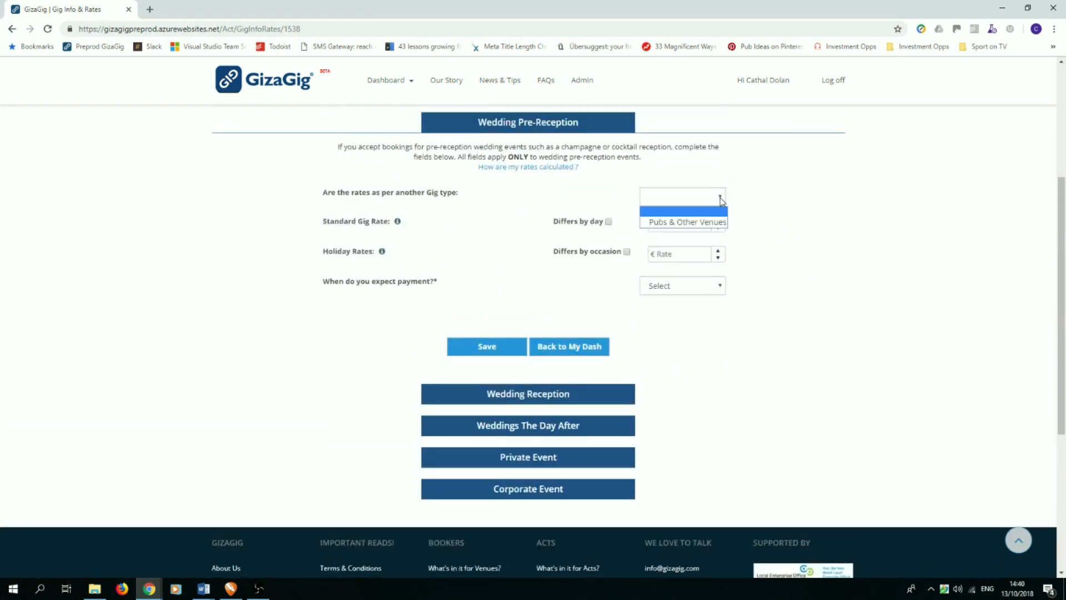
left_click(687, 224)
Step: Set the pre-reception payment to be expected at the gig, accept cash, and save the section
scroll(765, 316, "down", 2)
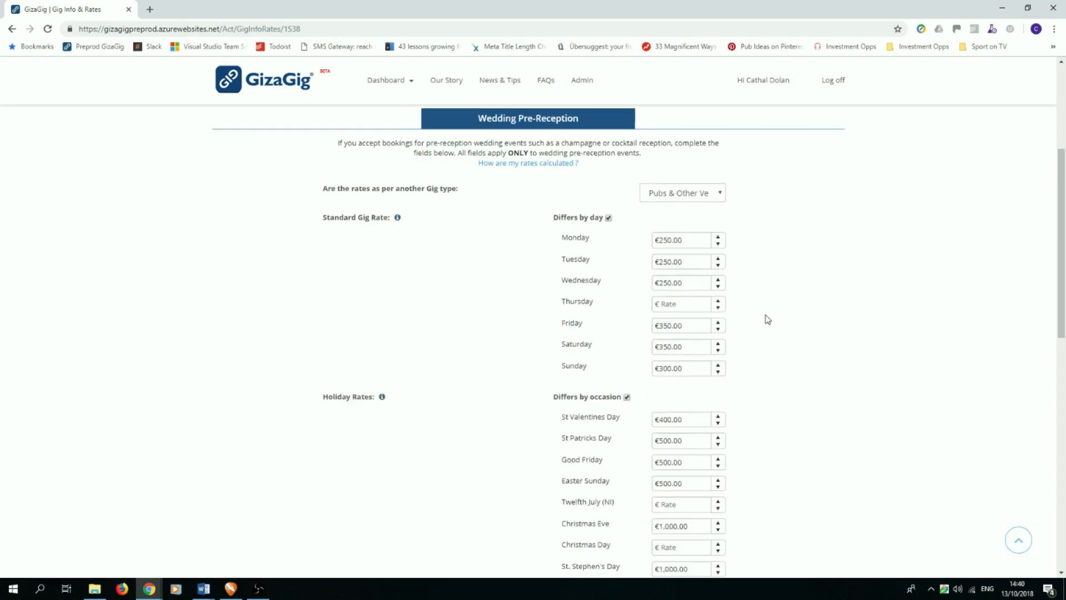
scroll(821, 382, "down", 3)
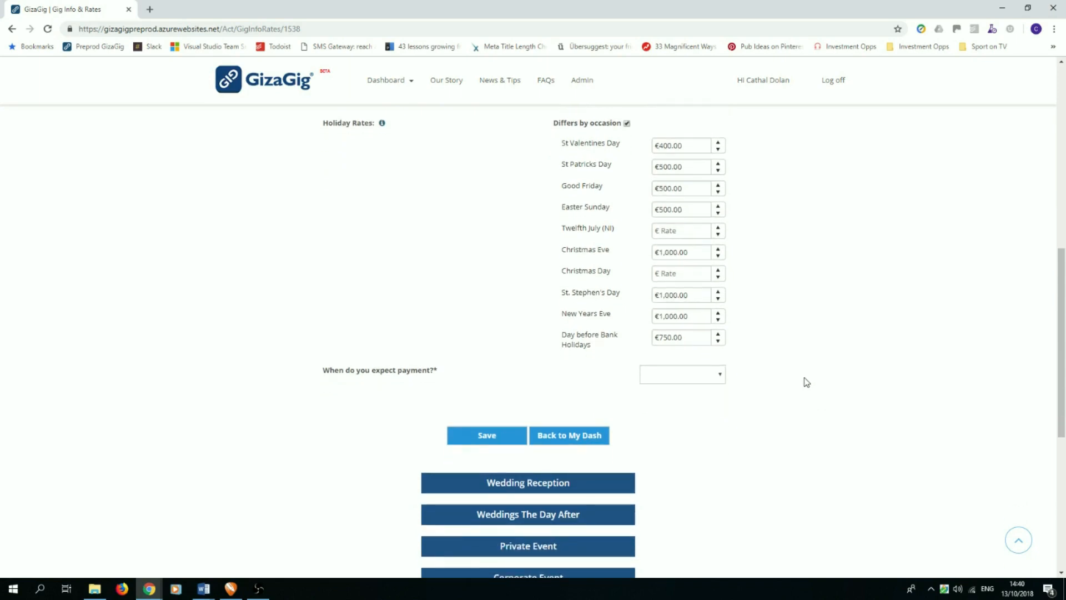
left_click(721, 376)
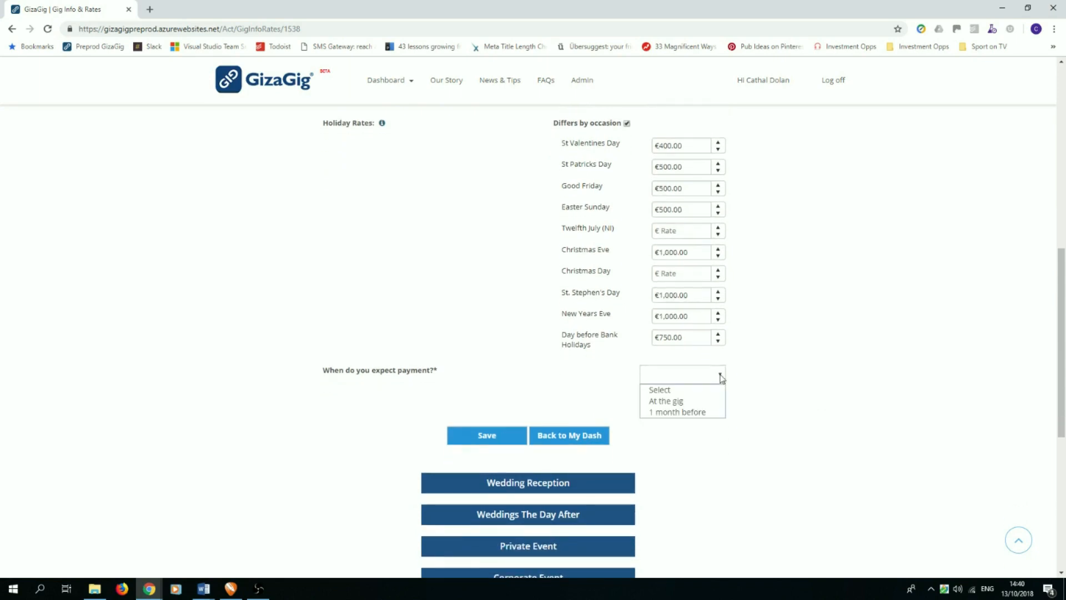
left_click(698, 404)
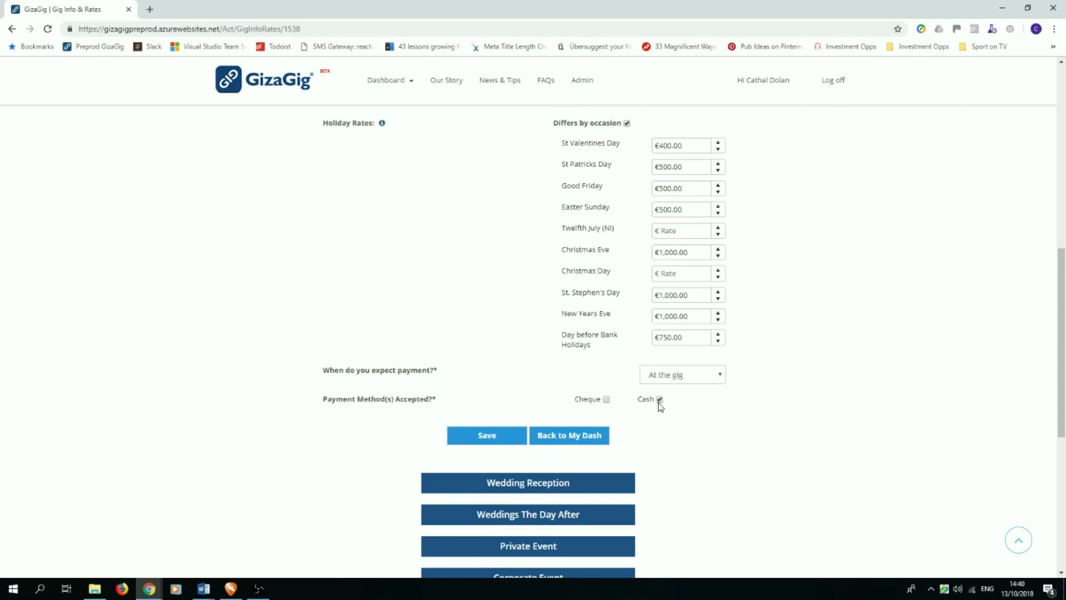
left_click(521, 437)
Step: Open the Wedding Reception section and set a standard gig rate of €1,000 without reusing another gig type's rates
scroll(661, 453, "down", 2)
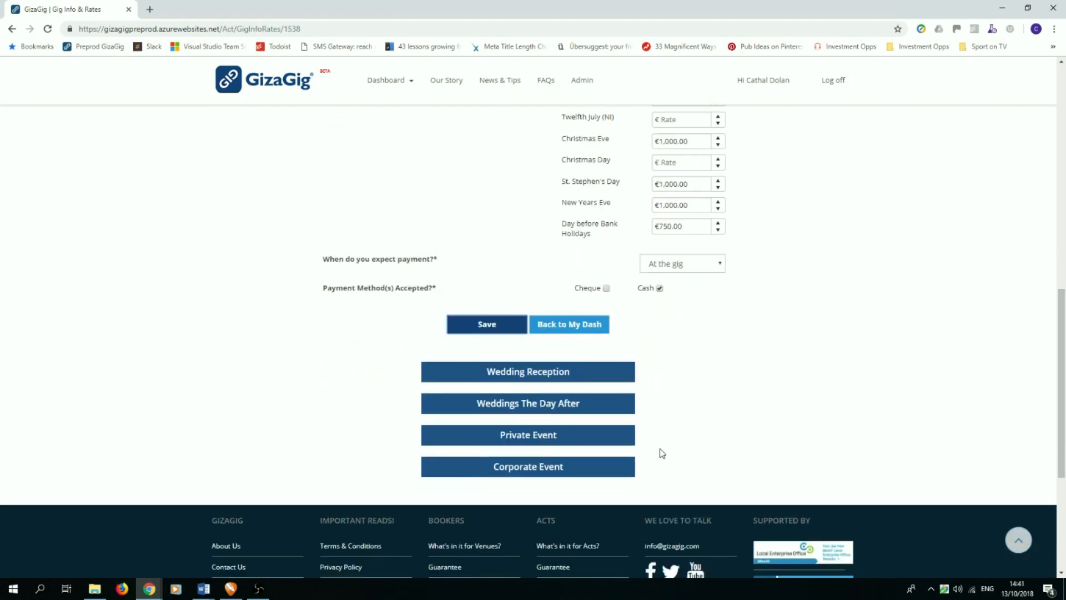
left_click(528, 374)
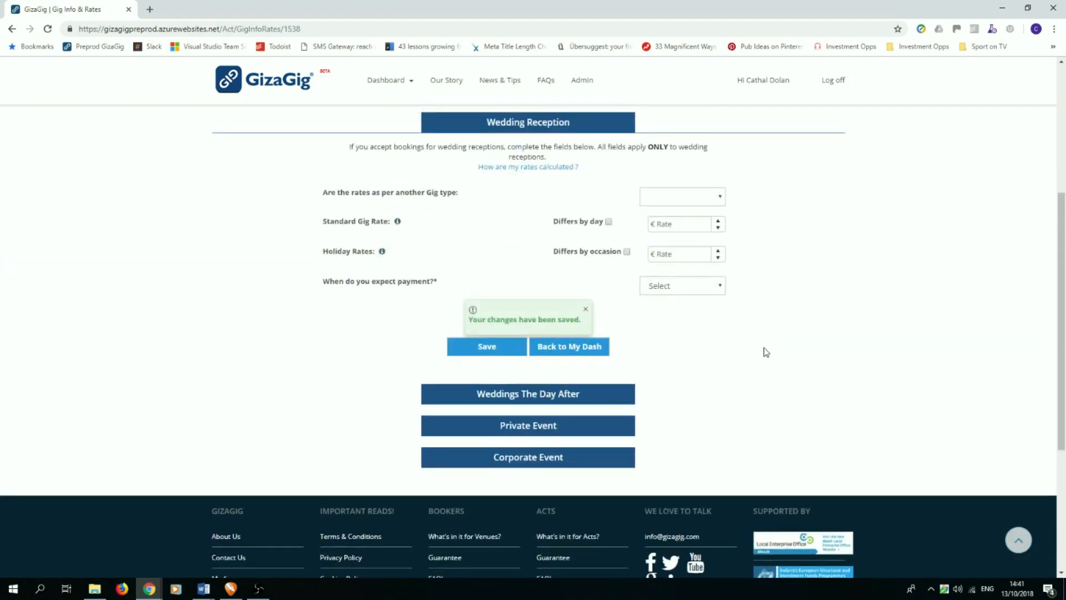
left_click(719, 200)
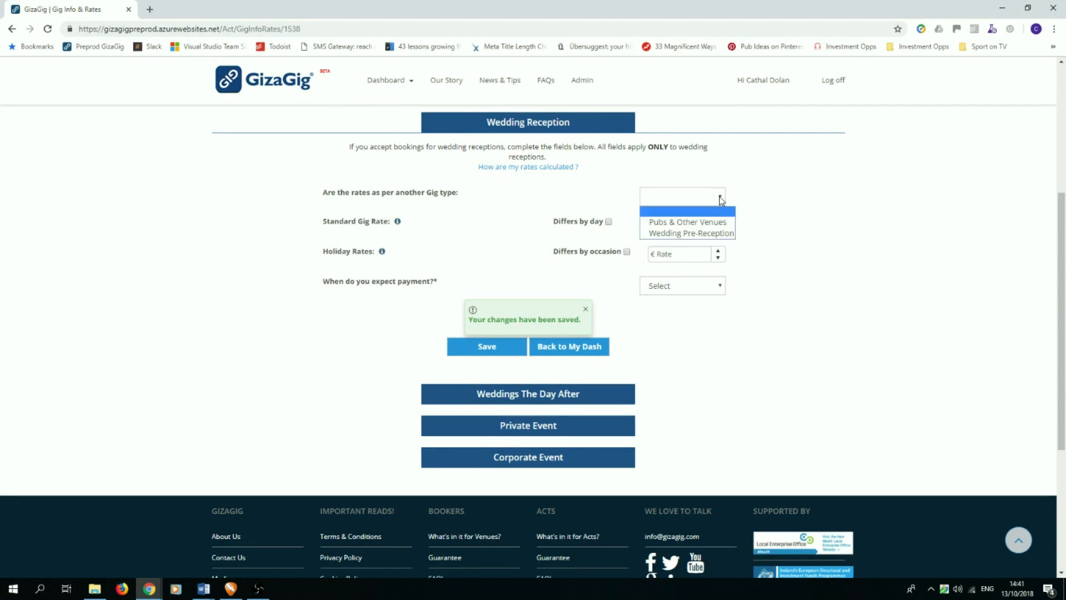
left_click(720, 199)
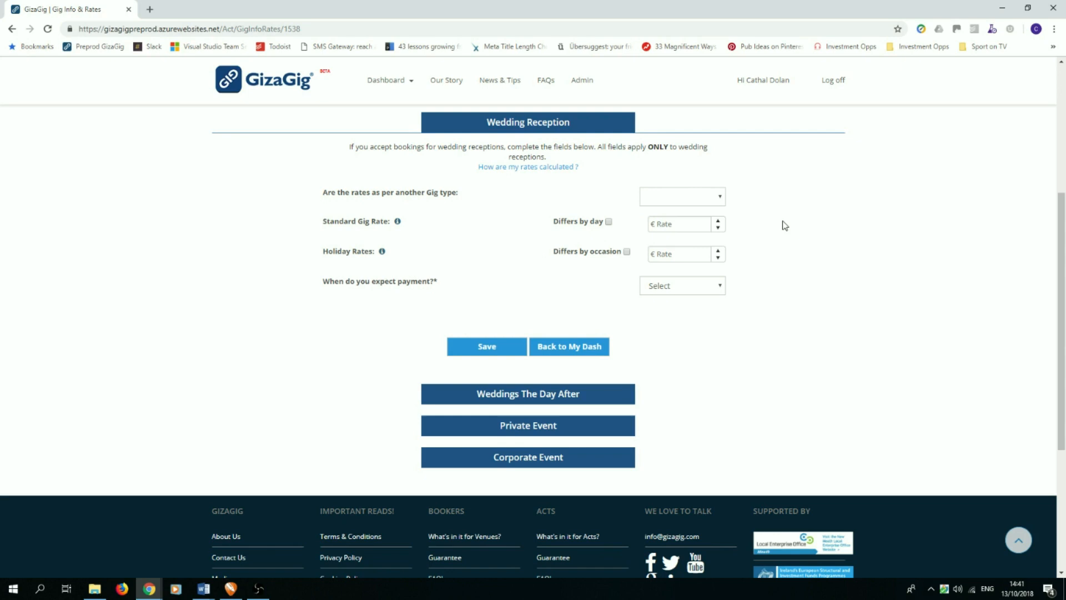
left_click(676, 225)
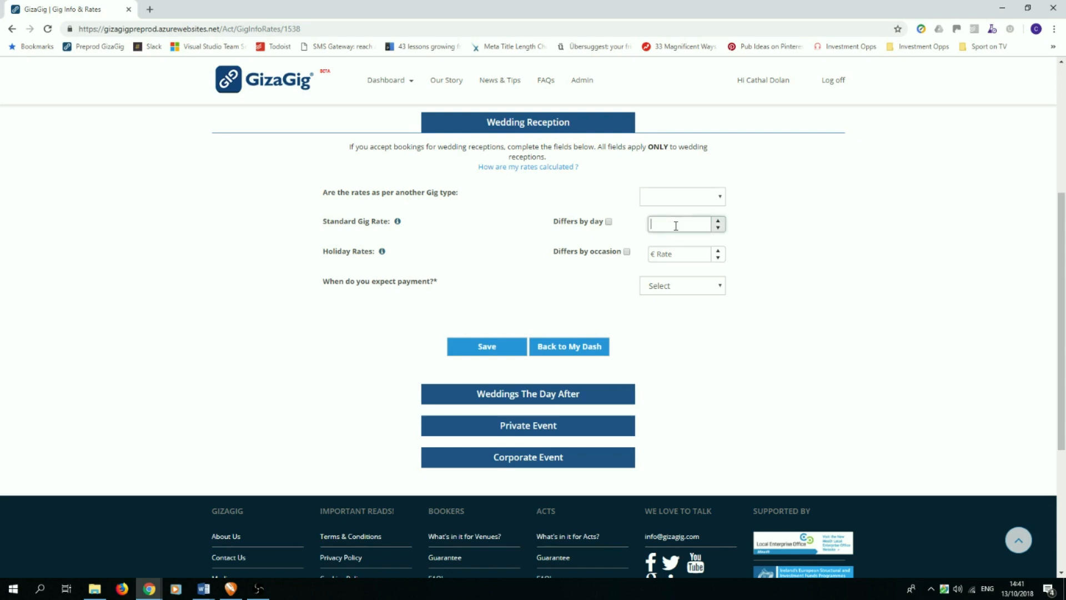
type("1000")
Step: Make wedding reception holiday rates differ by occasion, entering €1,500 each for St Valentines Day, St Patricks Day, Good Friday and Easter Sunday, skipping Twelfth July
left_click(627, 252)
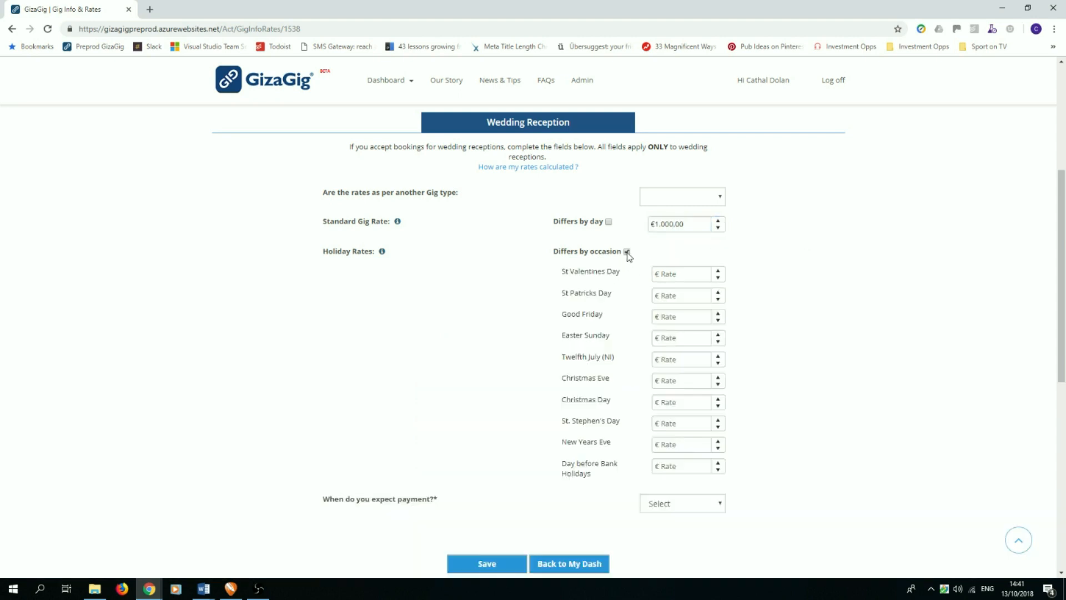
left_click(684, 274)
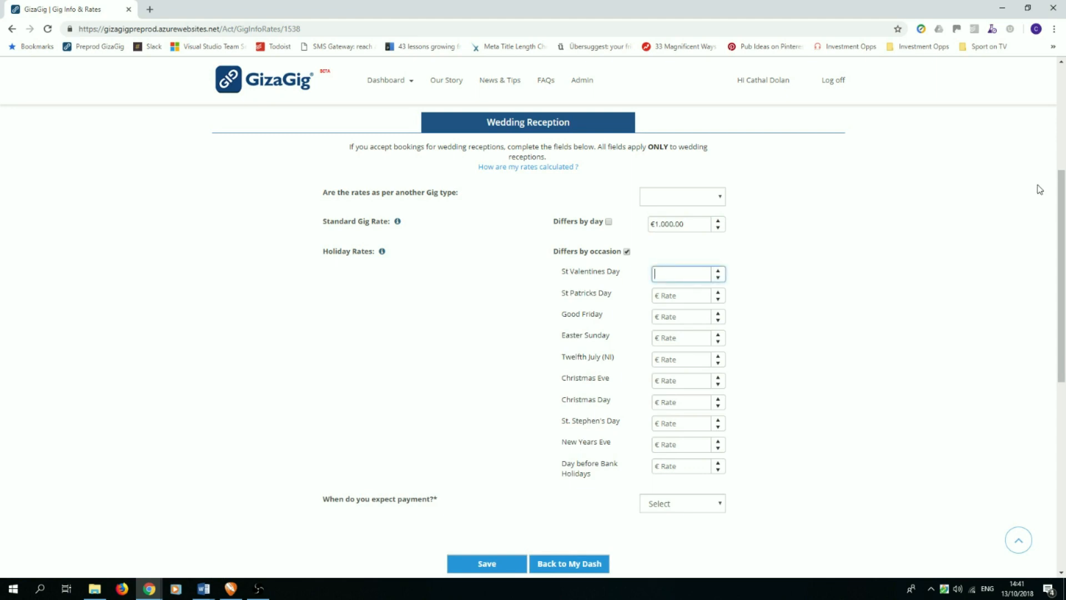
type("1,500")
key("Tab")
type("1,")
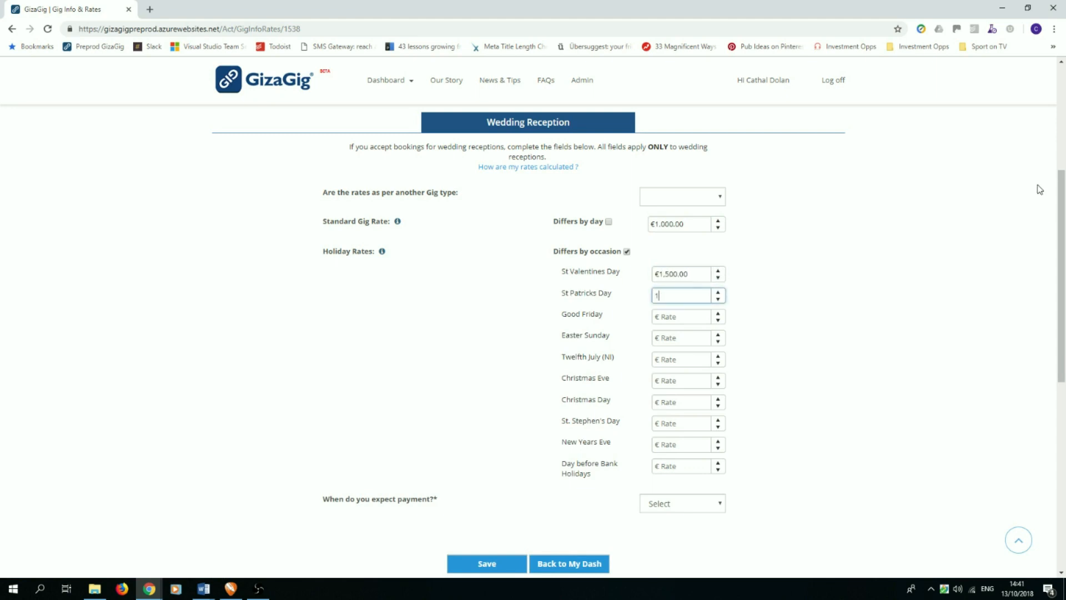
type("500")
key("Tab")
type("1,500")
key("Tab")
type("1500")
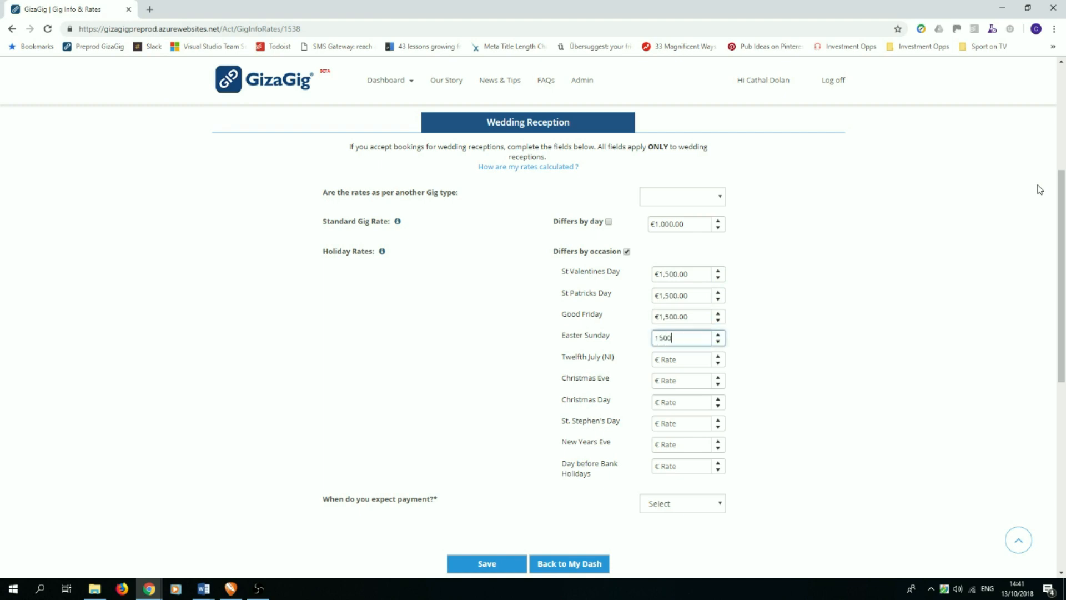
key("Tab")
key("Tab")
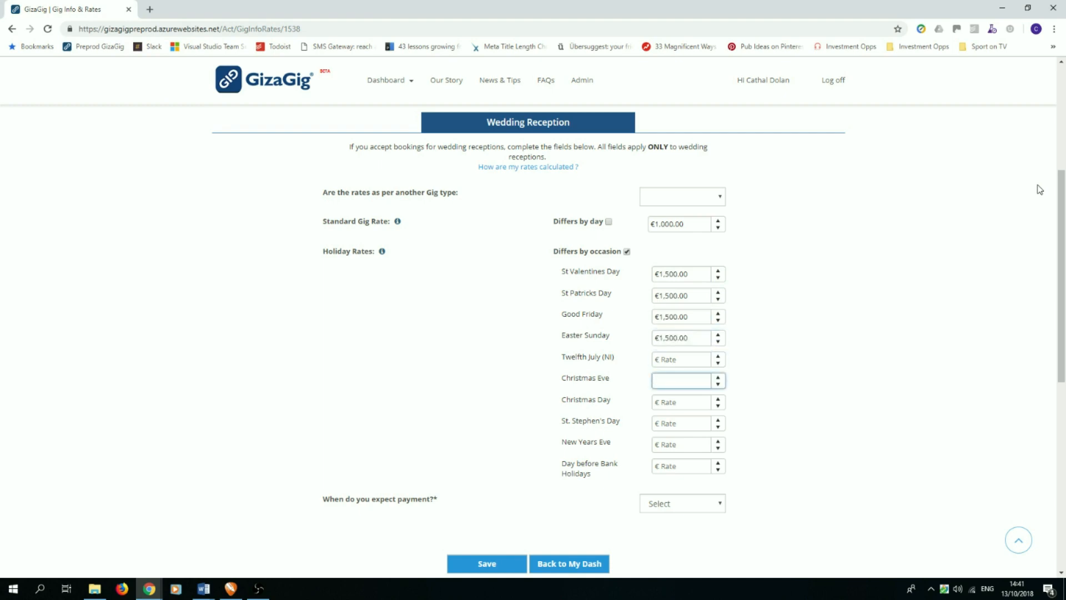
Step: Enter €1,500 wedding reception rates for Christmas Eve, St. Stephen's Day, New Years Eve and Day before Bank Holidays, leaving Christmas Day blank
type("1,500")
key("Tab")
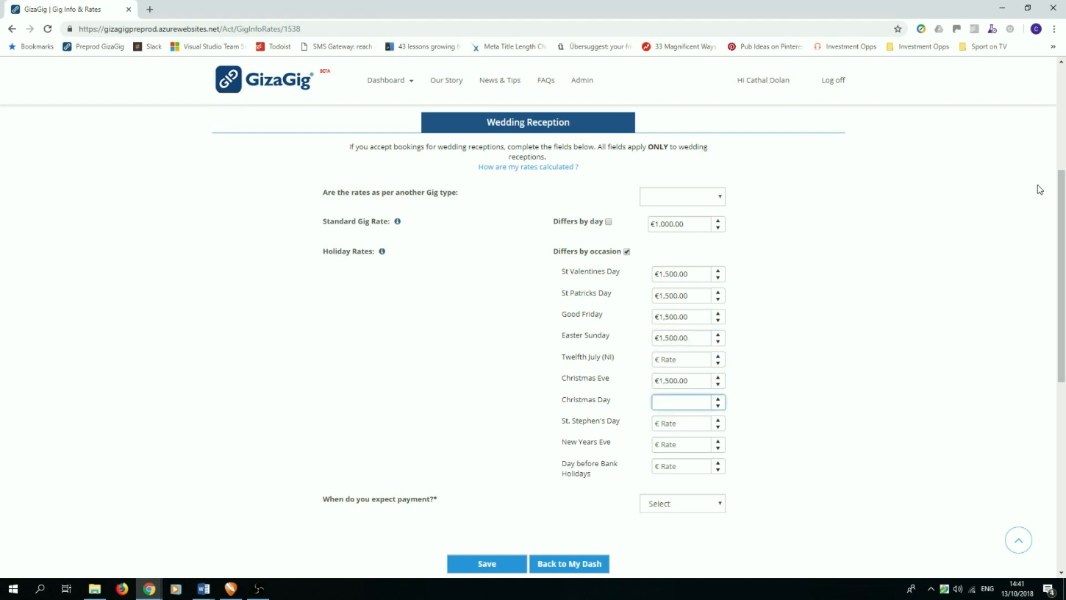
key("Tab")
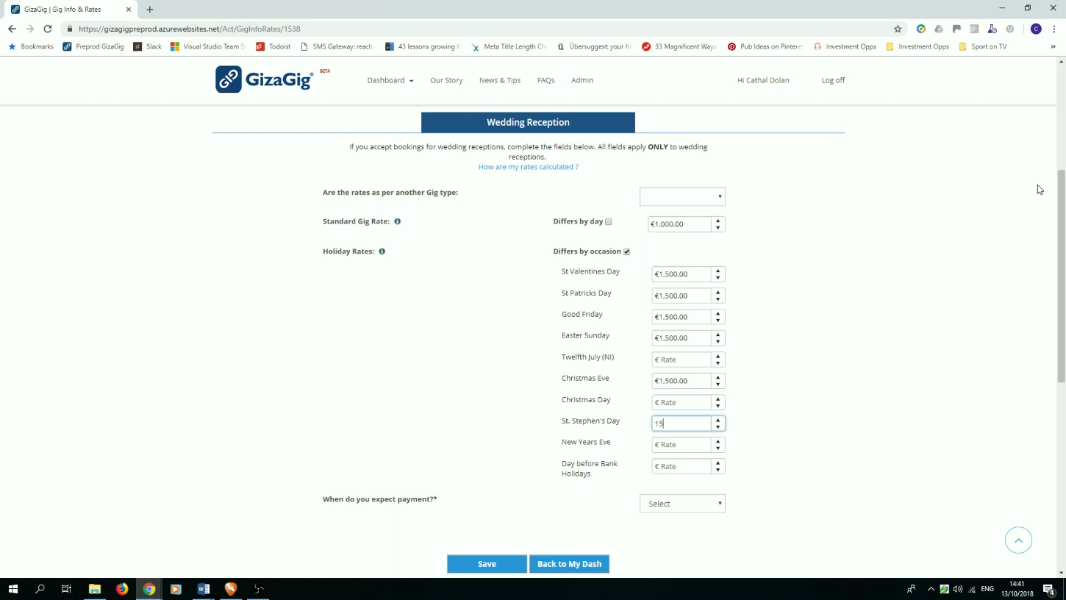
type("1500")
key("Tab")
type("1500")
key("Tab")
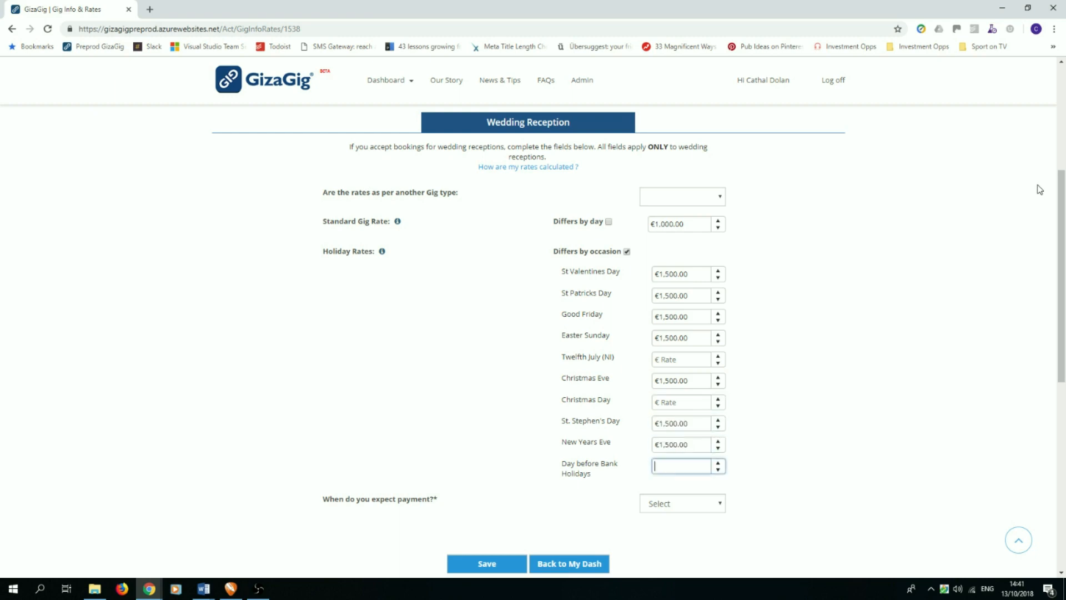
type("1500")
left_click(822, 388)
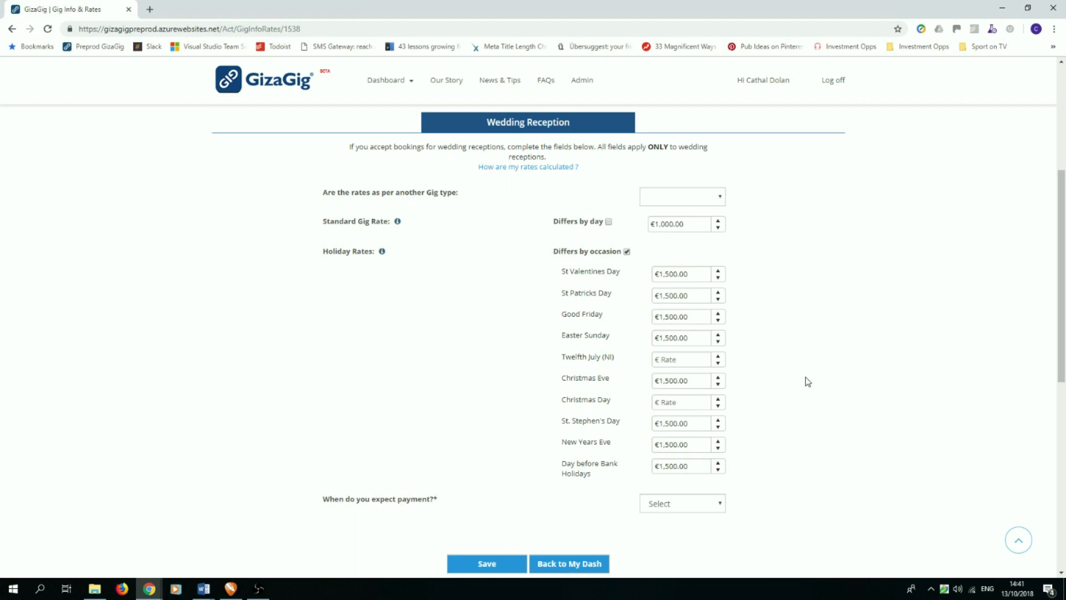
Step: Set the wedding reception payment to be expected at the gig, accept cash, and save the section
scroll(807, 382, "down", 3)
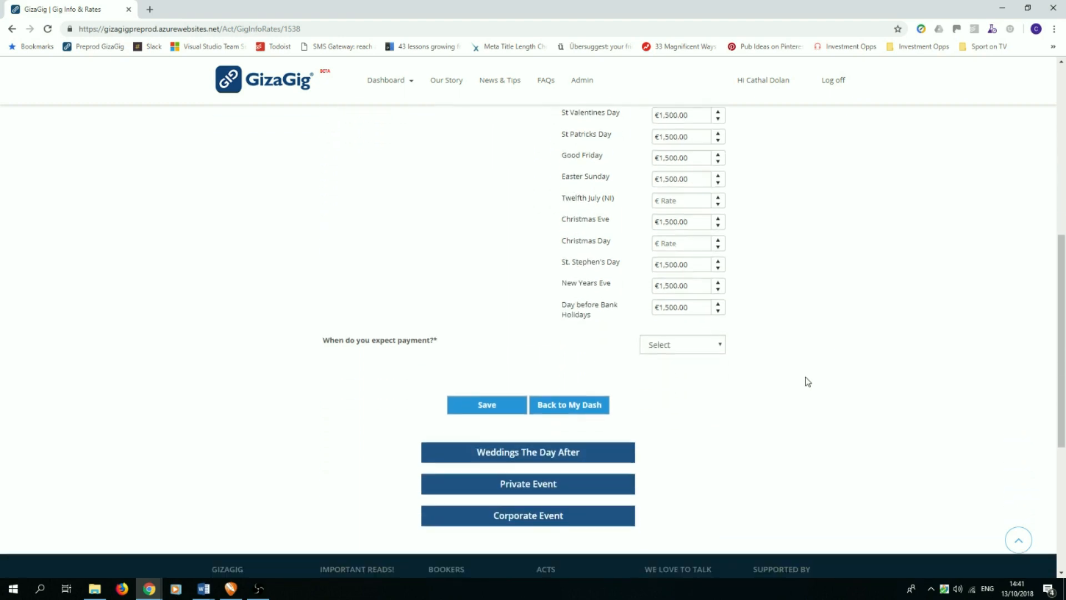
left_click(720, 339)
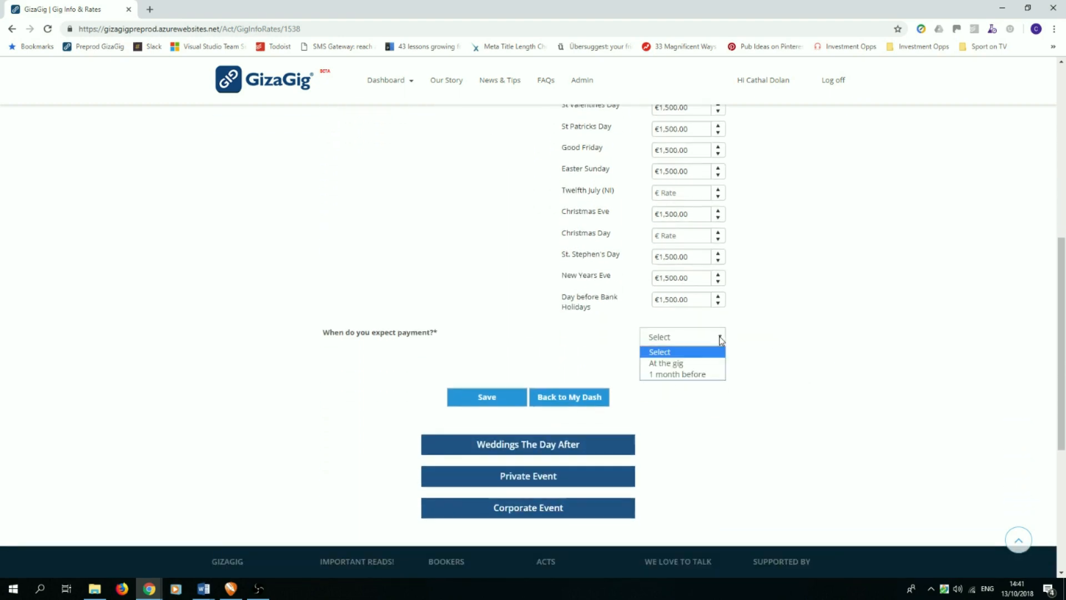
left_click(687, 363)
left_click(659, 362)
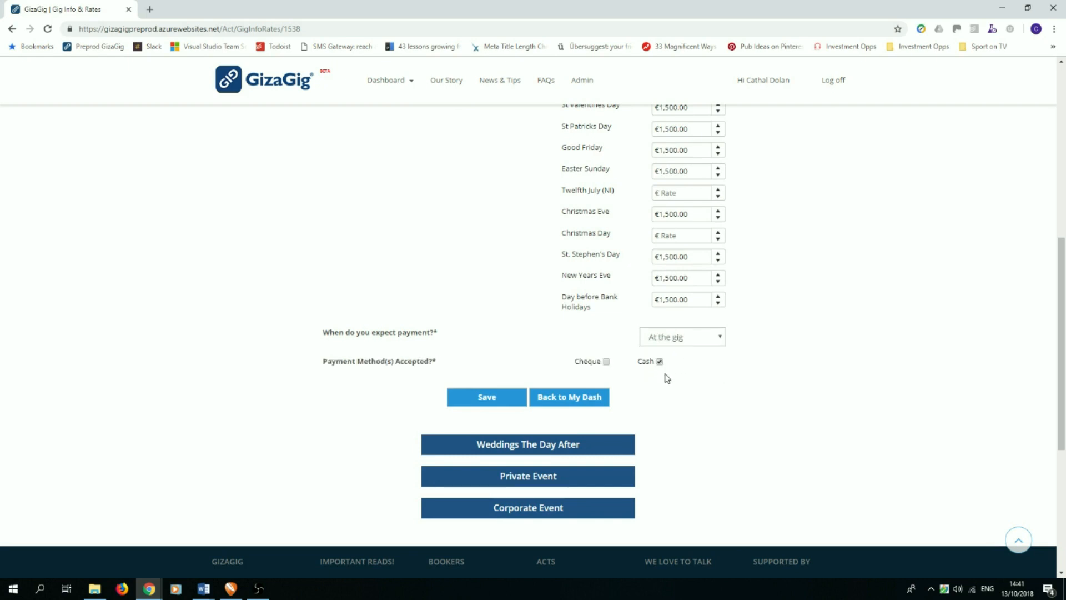
left_click(475, 401)
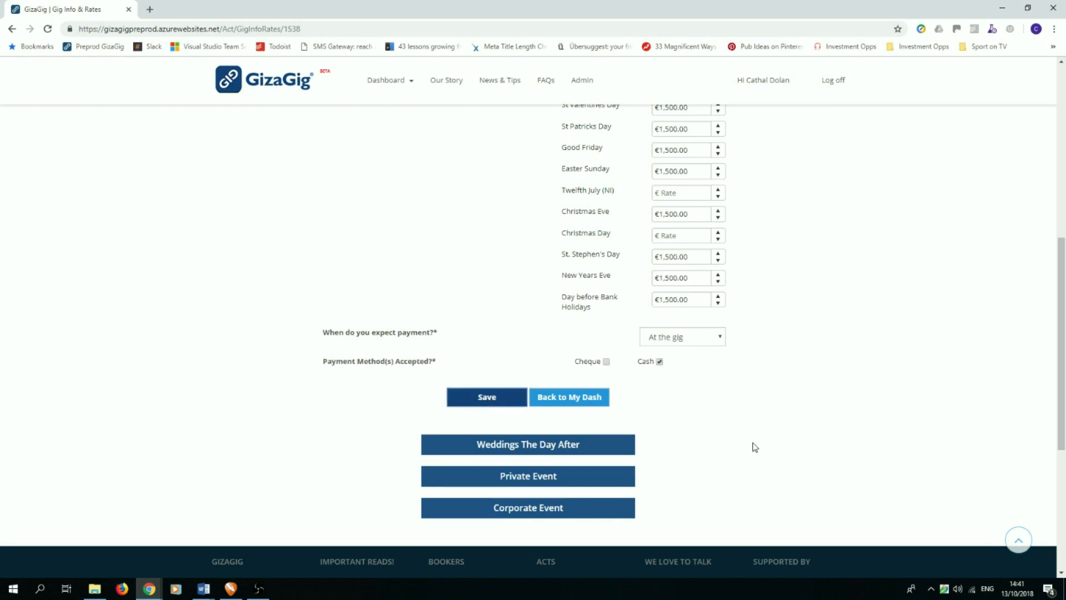
Step: Open the Weddings The Day After section and take its rates from the Pubs & Other Venues gig type
left_click(524, 446)
left_click(720, 199)
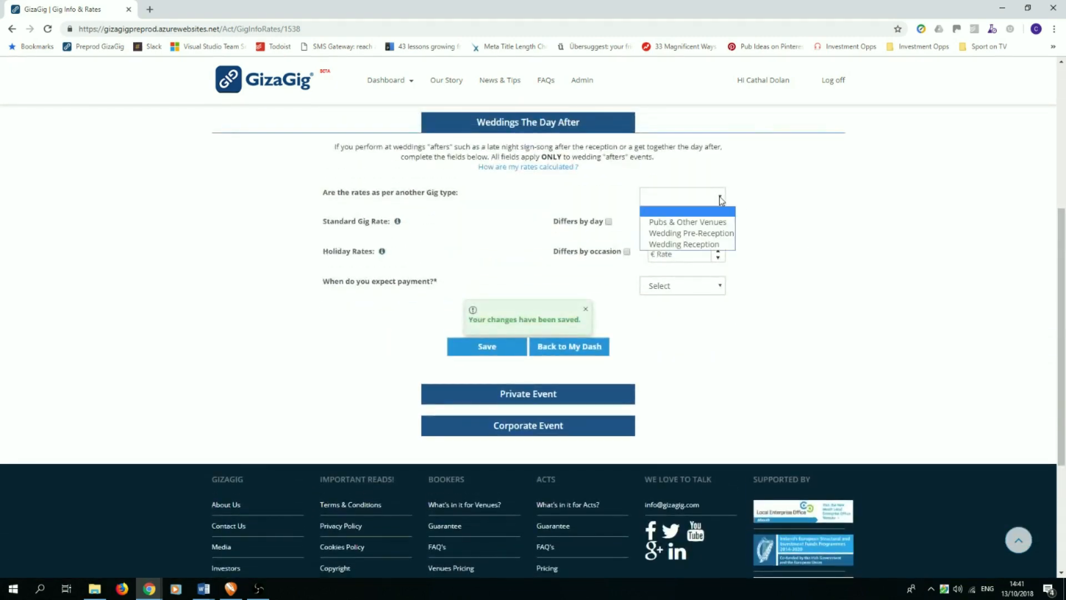
left_click(709, 222)
Step: Set the day-after wedding payment to be expected at the gig, accept cash, save the section and dismiss the notification
scroll(789, 293, "down", 4)
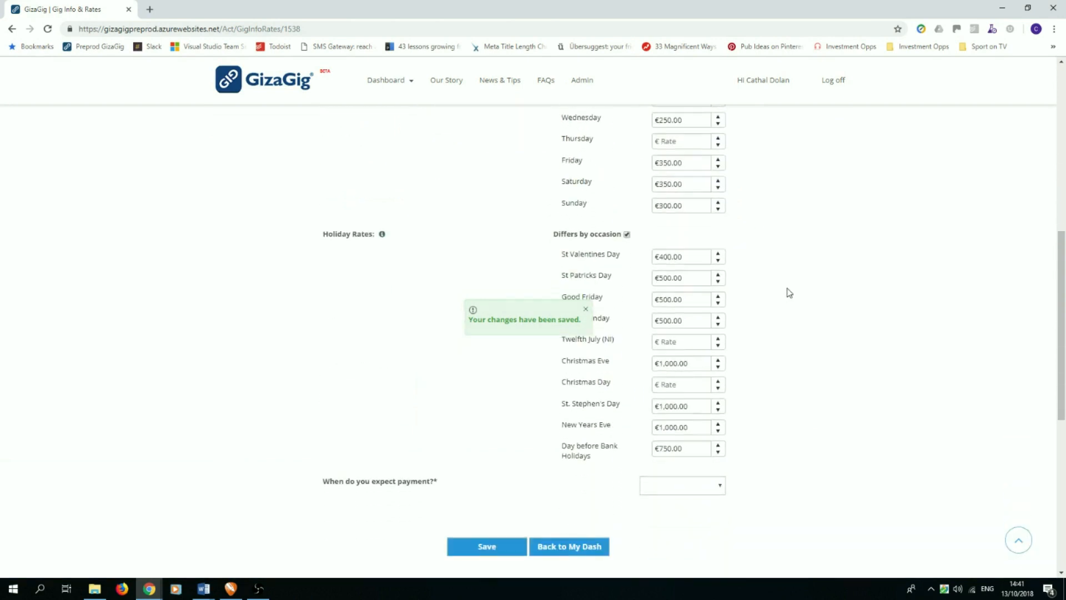
left_click(720, 431)
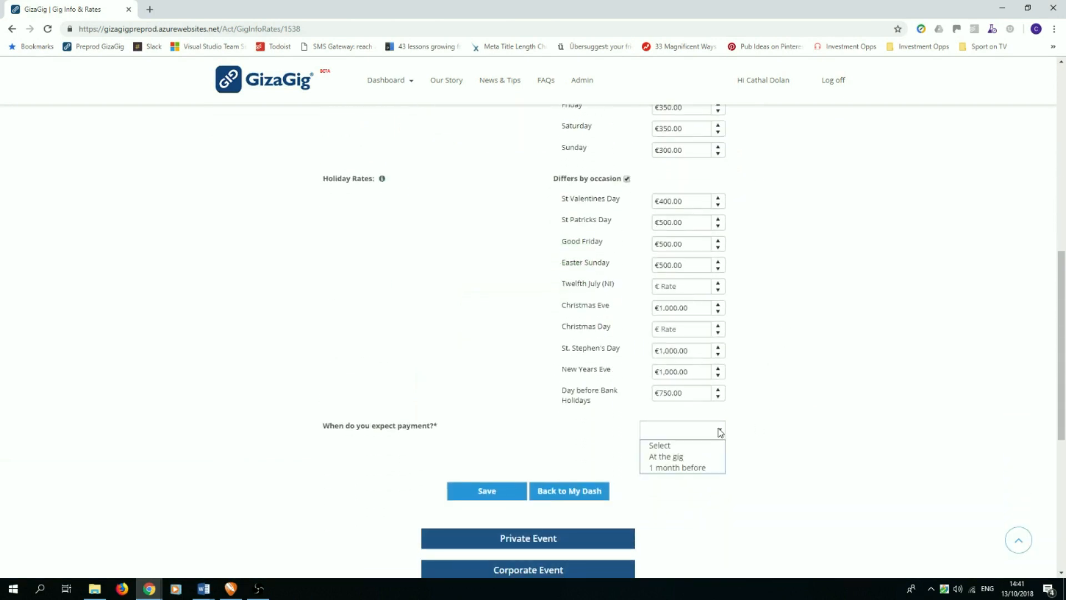
left_click(672, 456)
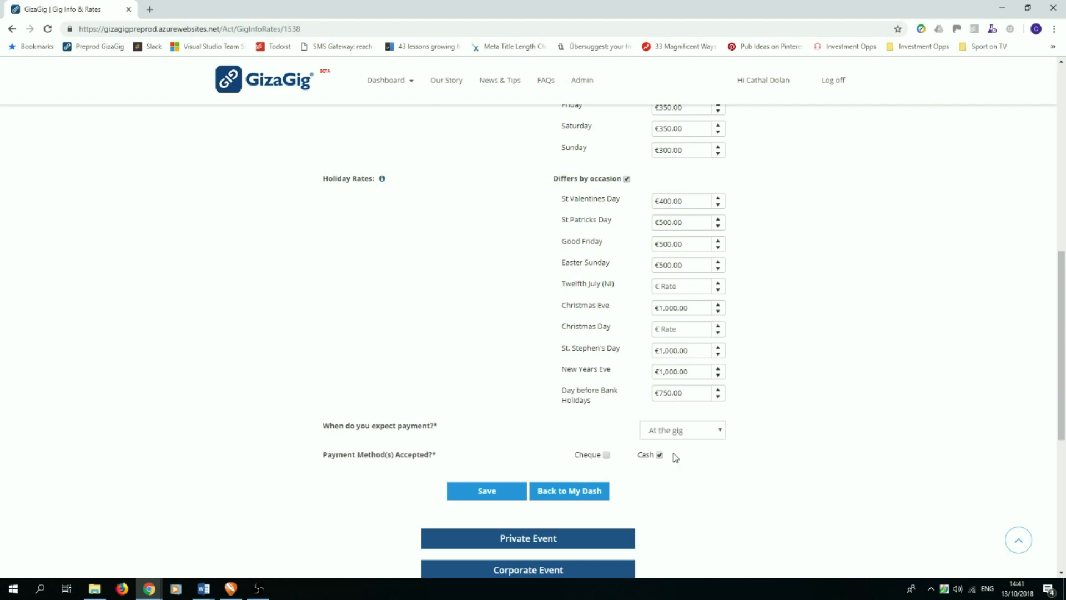
left_click(486, 492)
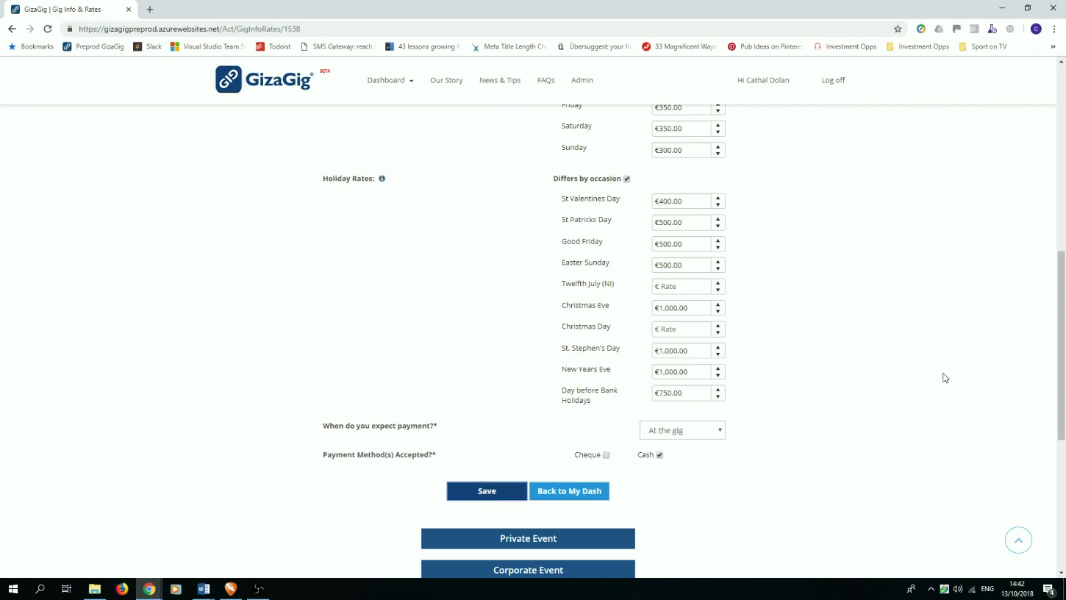
scroll(776, 474, "down", 3)
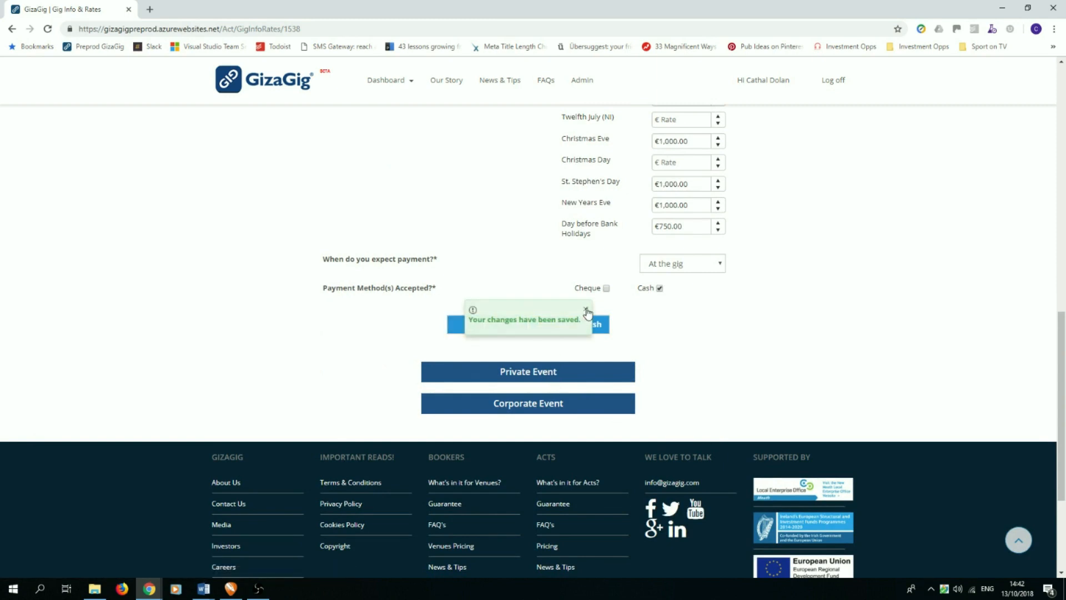
left_click(584, 312)
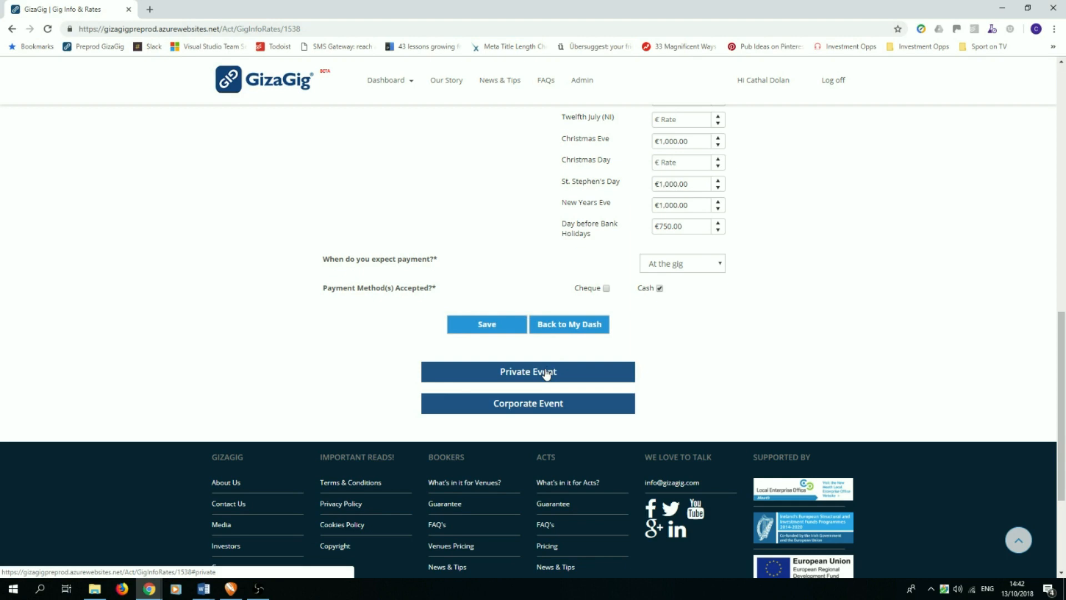
Step: Open the Corporate Event section and take its rates from the Wedding Reception gig type
left_click(544, 404)
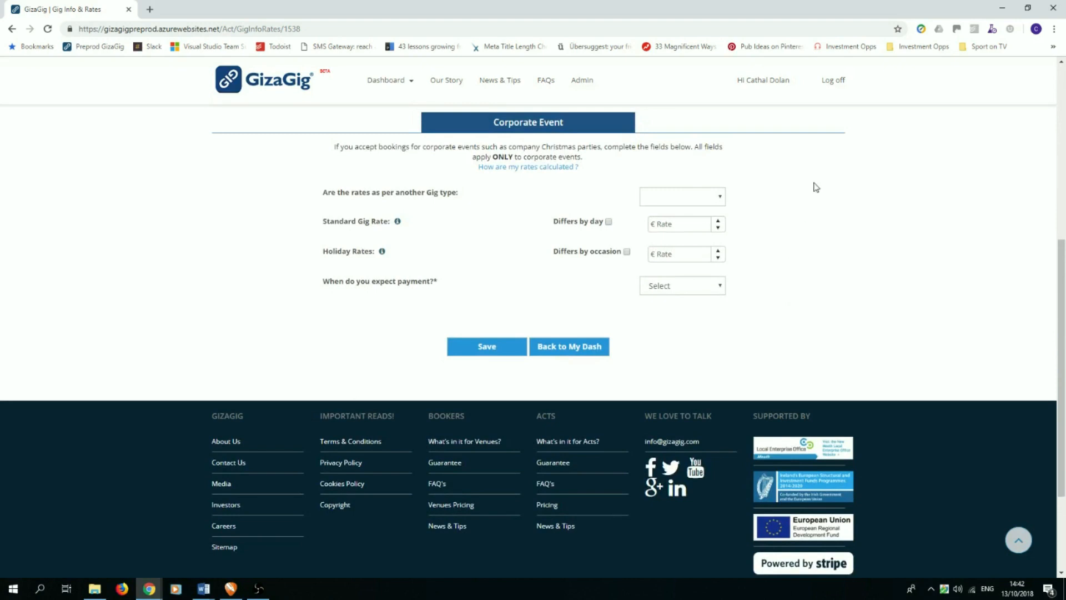
left_click(722, 199)
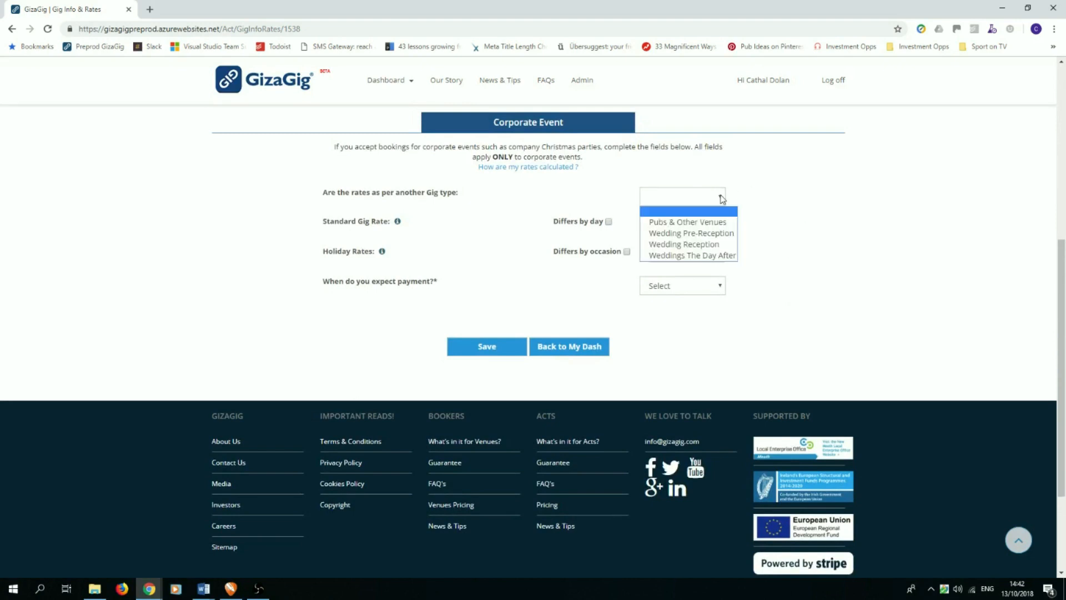
left_click(716, 245)
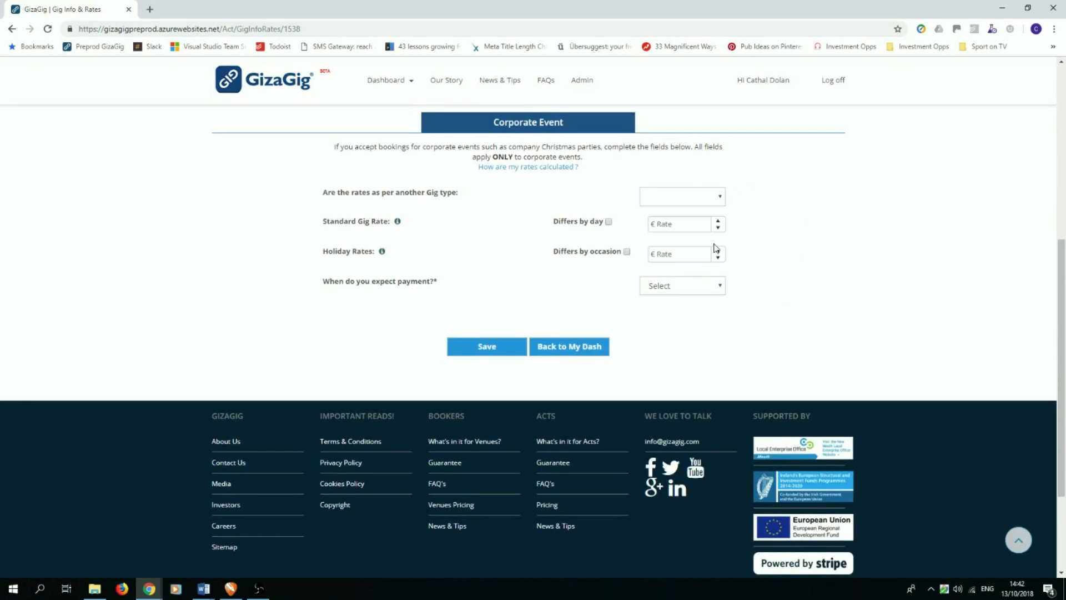
Step: Choose payment at the gig for corporate events, accept cheque in addition to cash, and save the section
scroll(802, 251, "down", 1)
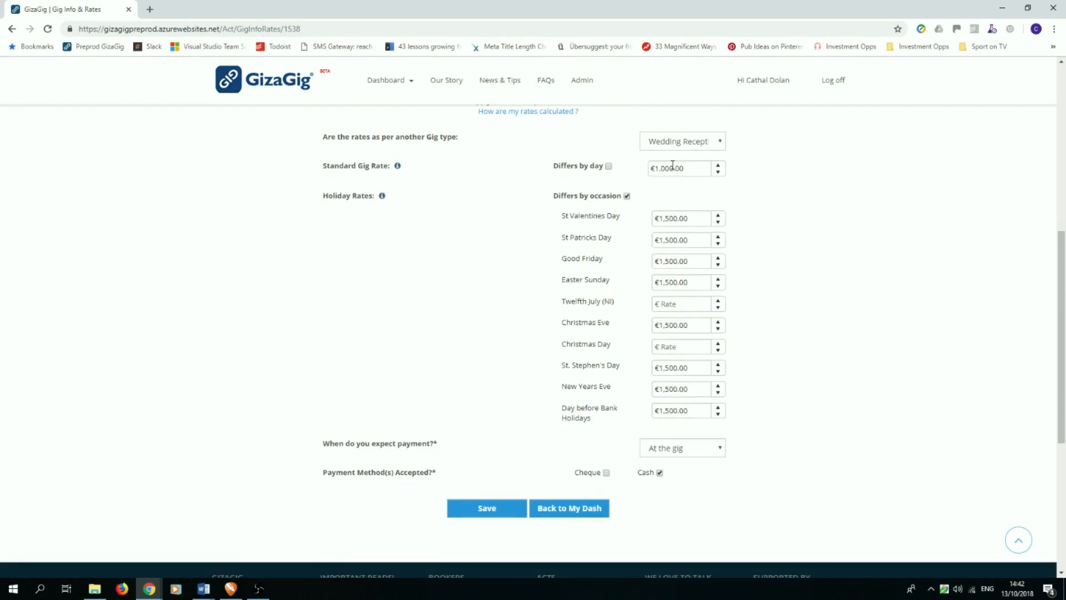
left_click(721, 450)
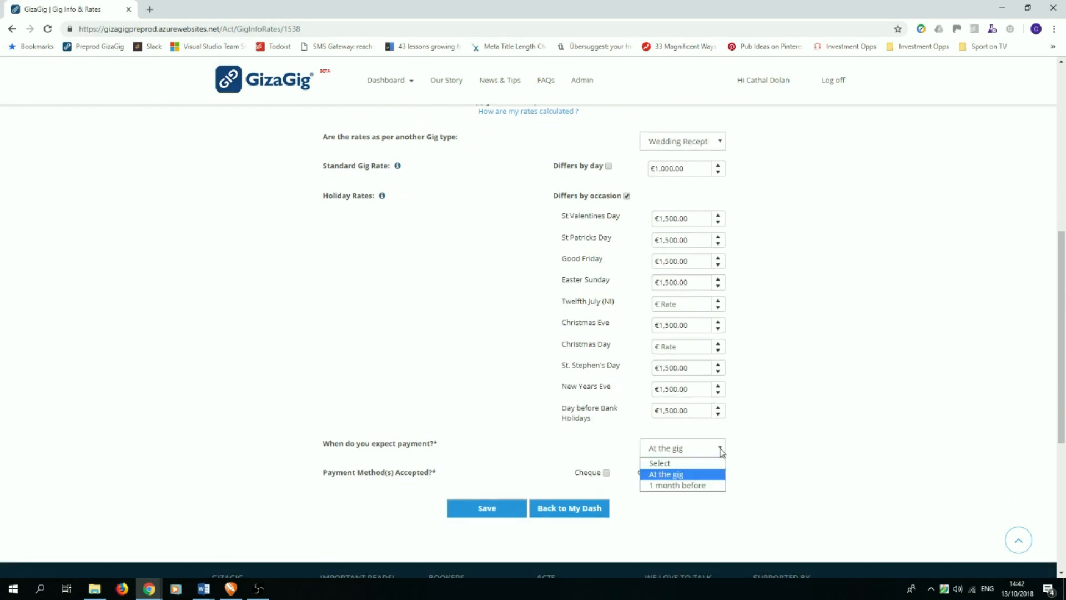
left_click(696, 477)
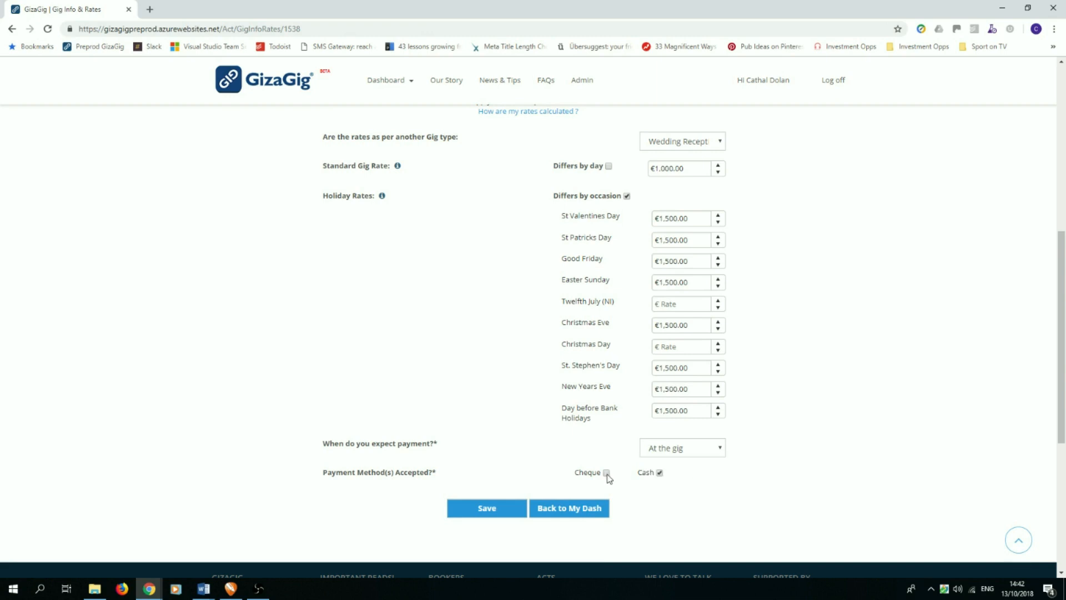
left_click(516, 508)
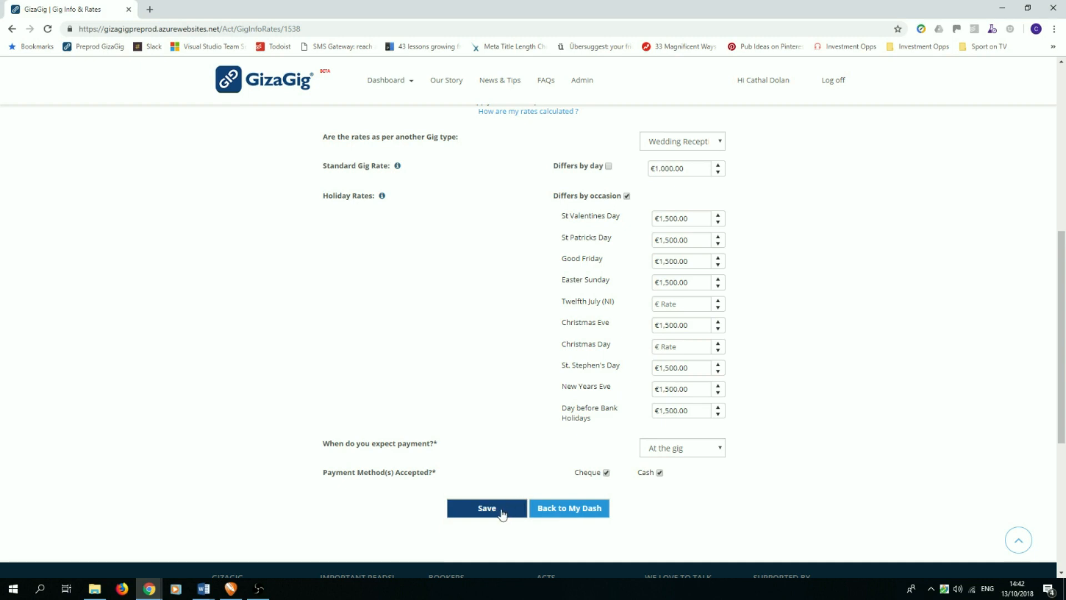